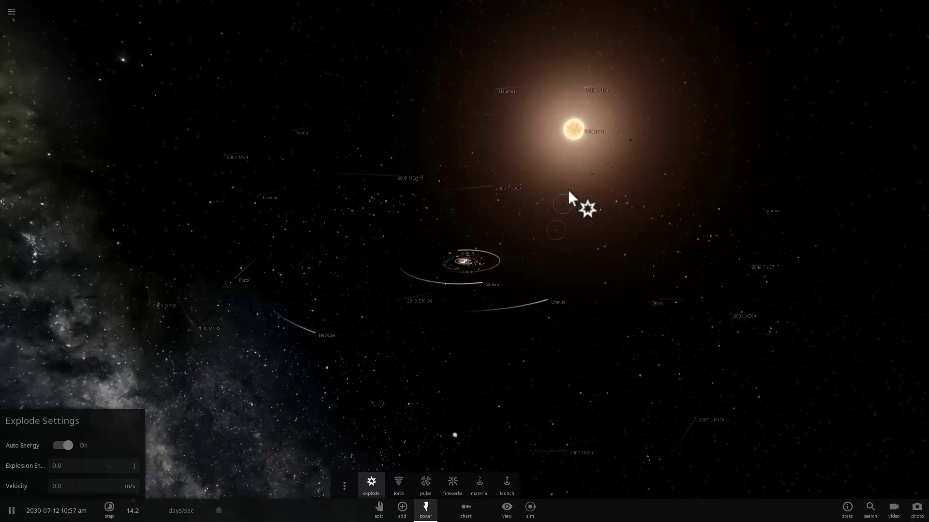
# Explode Betelgeuse near the solar system and examine the nova cloud expanding across the planets' orbits.
pyautogui.click(579, 133)
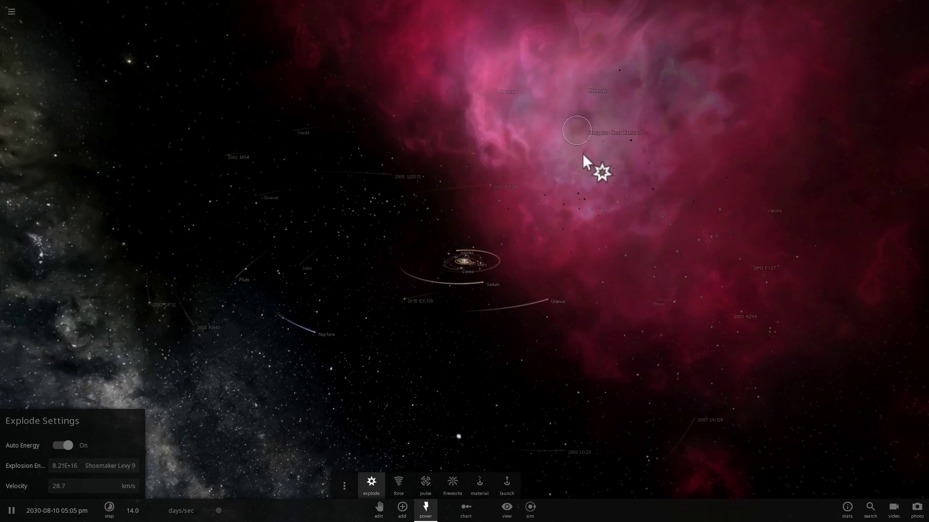
pyautogui.press('Escape')
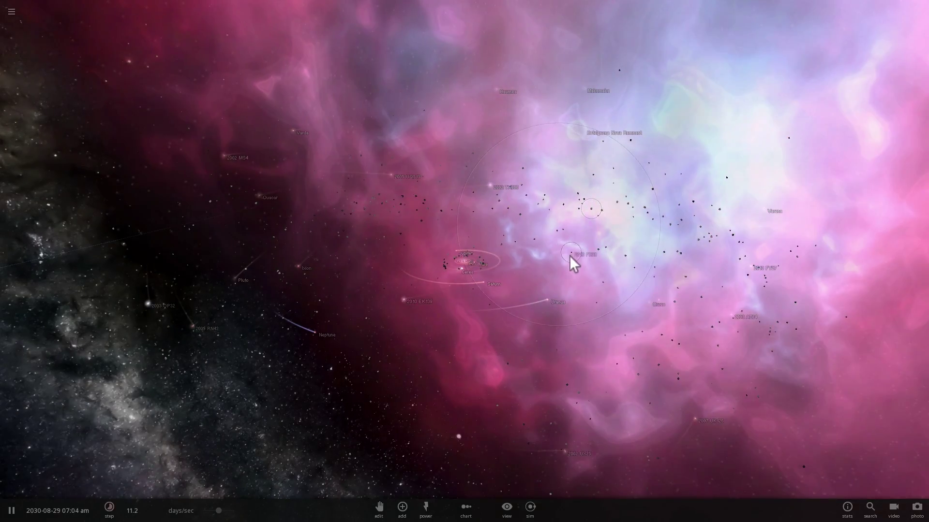
pyautogui.moveTo(570, 255); pyautogui.dragTo(605, 249)
pyautogui.scroll(5, 514, 281)
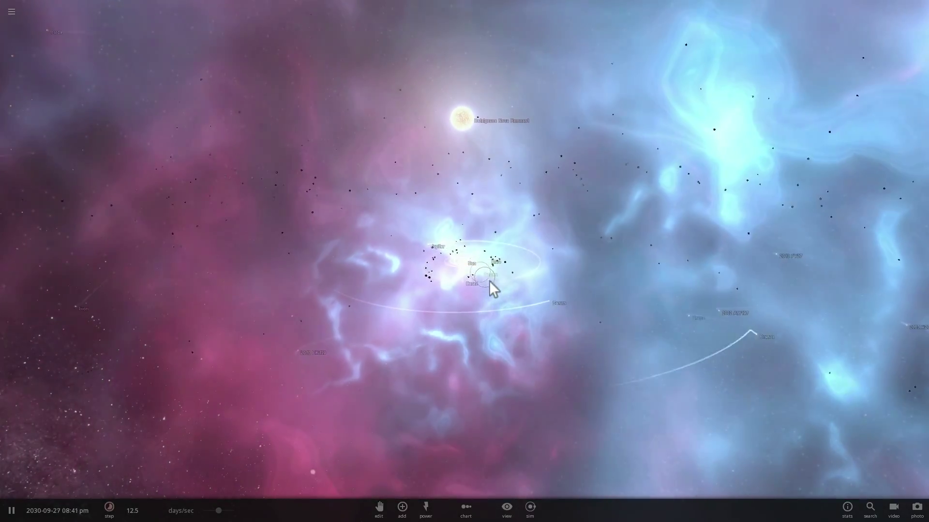
pyautogui.moveTo(489, 280); pyautogui.dragTo(473, 298)
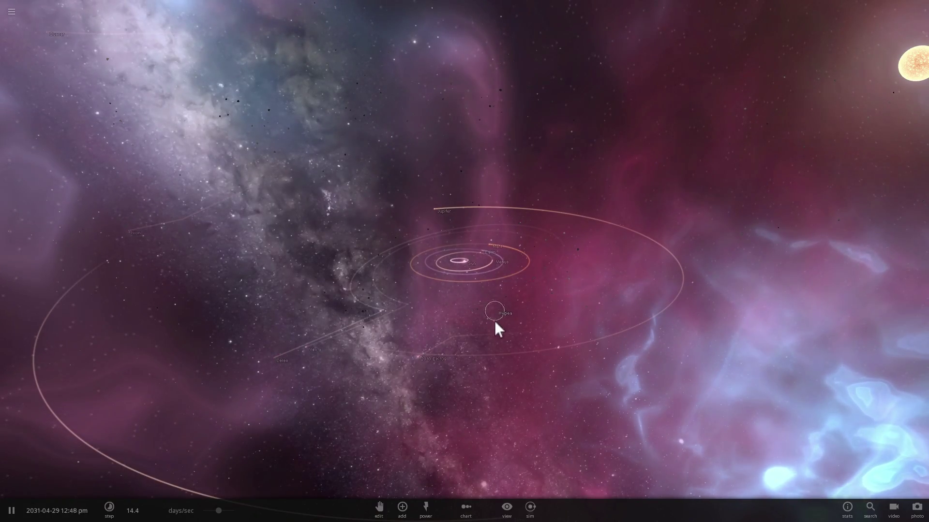
pyautogui.moveTo(495, 328); pyautogui.dragTo(551, 318)
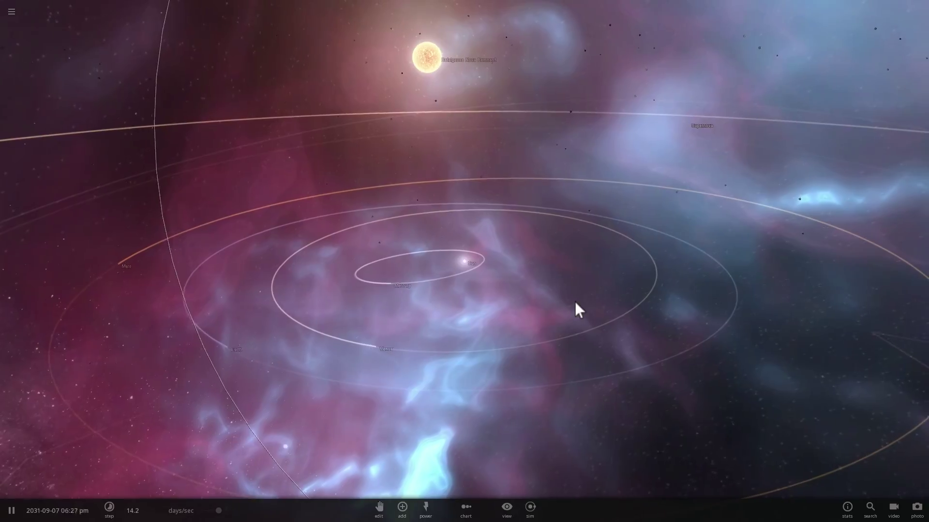
# Select the Betelgeuse nova remnant and examine the nebula around the whole solar system from far out.
pyautogui.click(423, 67)
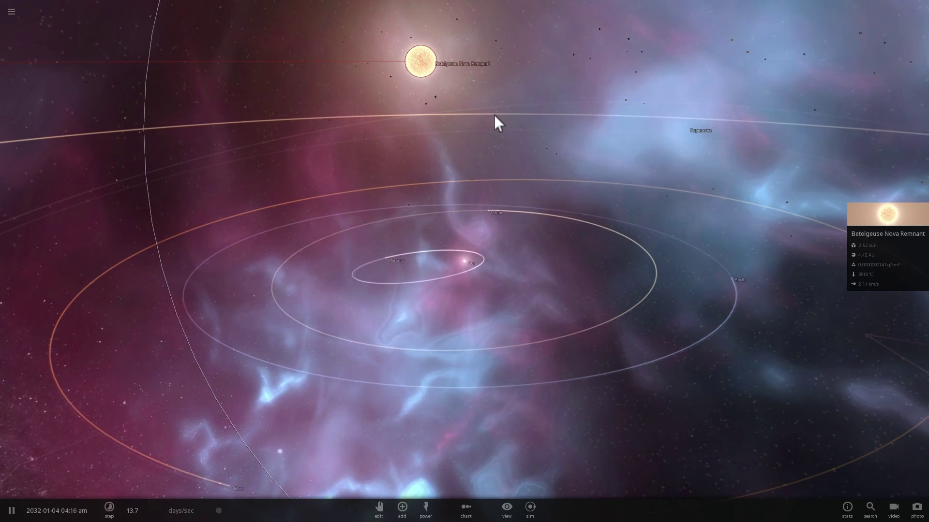
pyautogui.moveTo(496, 118); pyautogui.dragTo(538, 218)
pyautogui.scroll(-3, 503, 117)
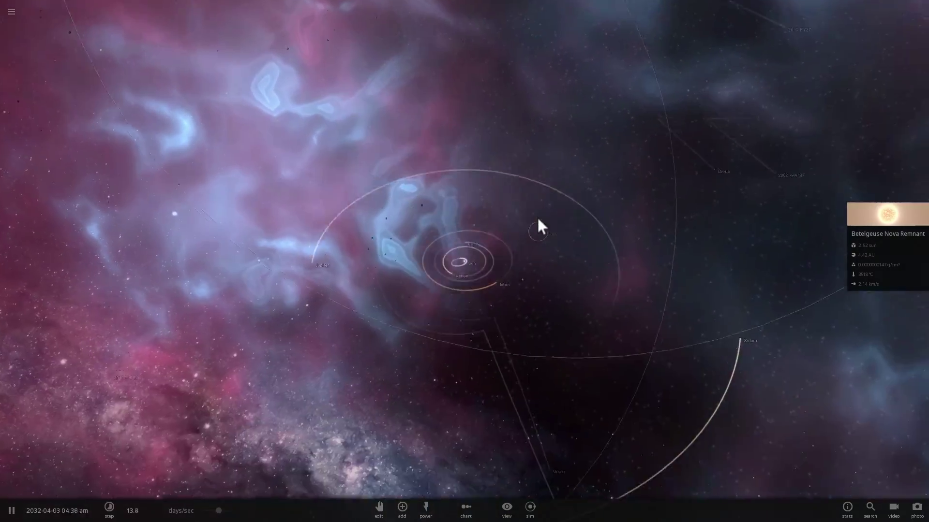
pyautogui.scroll(-6, 536, 217)
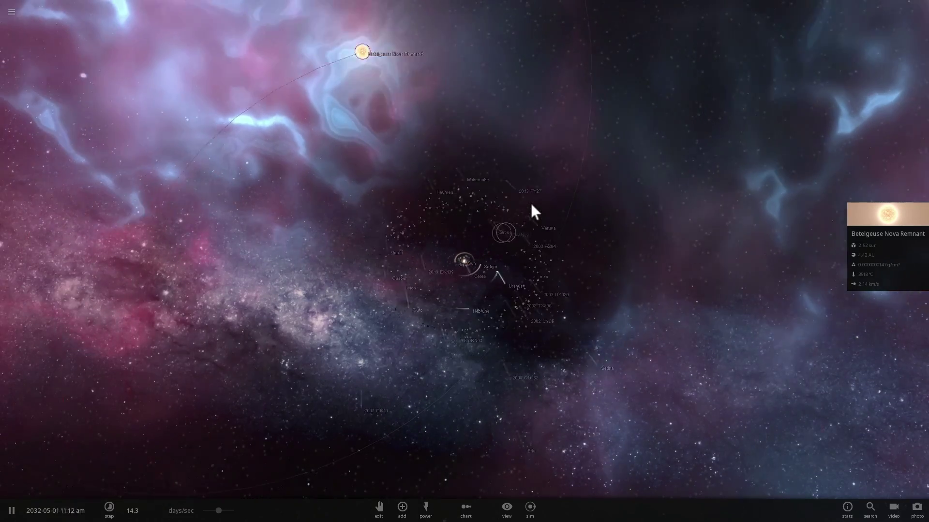
pyautogui.scroll(-3, 530, 204)
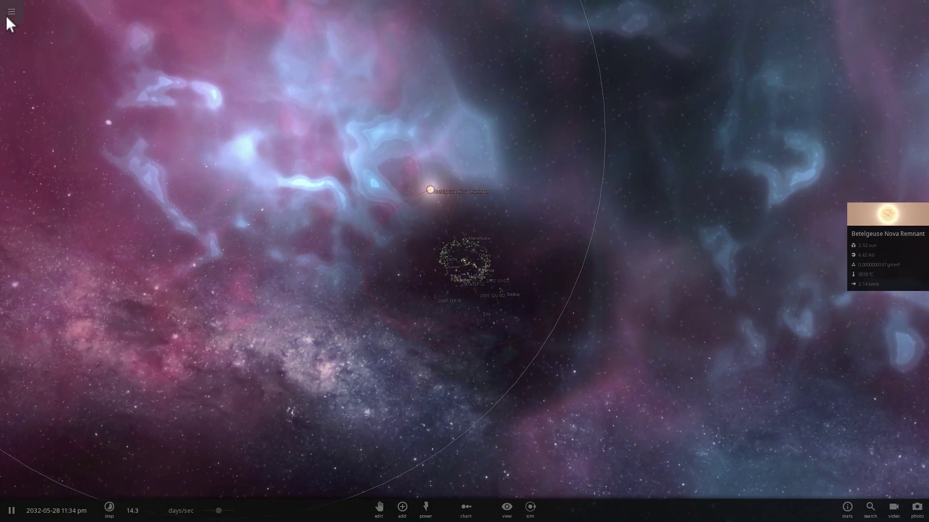
# Load a fresh Solar System simulation and bring its surroundings into view at interstellar scale.
pyautogui.click(11, 12)
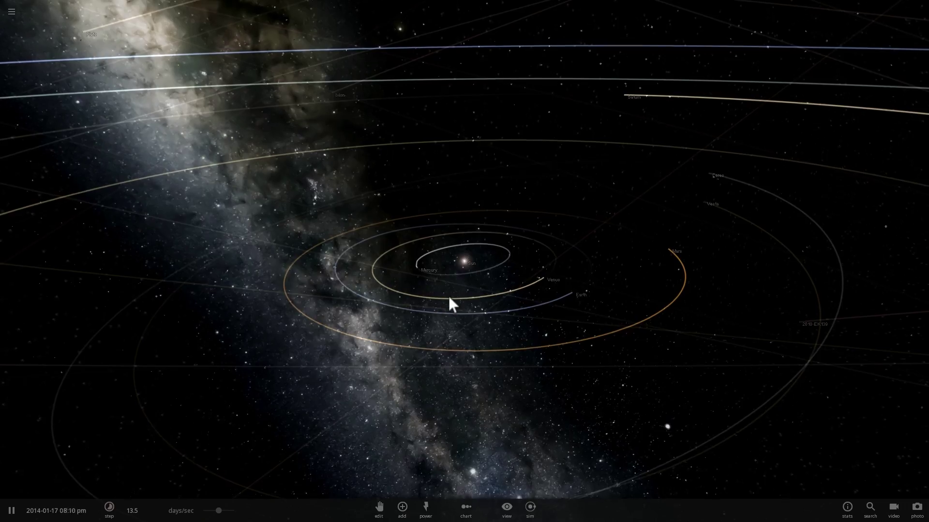
pyautogui.scroll(-6, 449, 297)
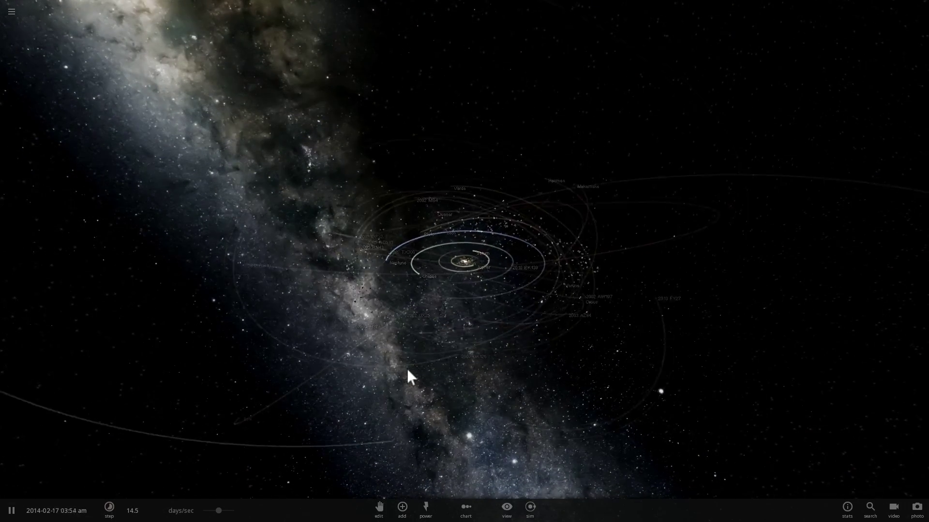
pyautogui.scroll(-5, 407, 369)
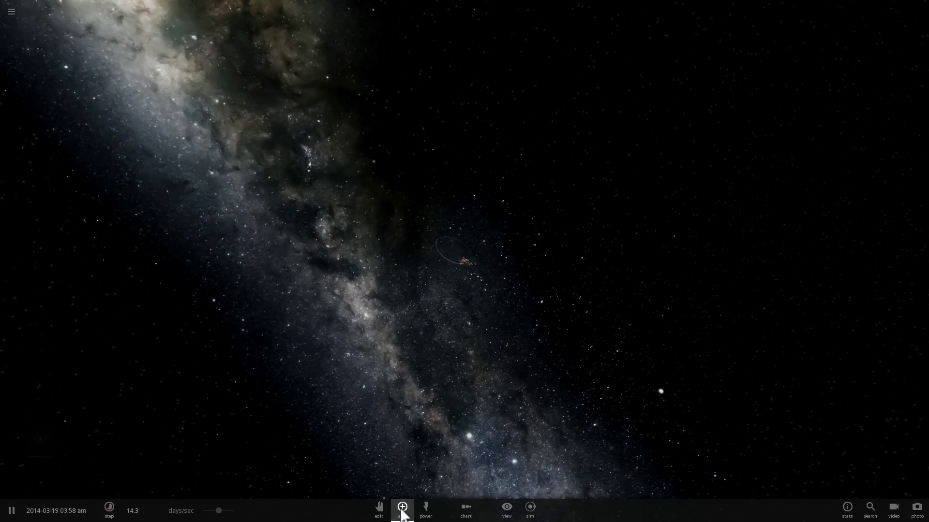
# Add the star Betelgeuse in orbit mode about 600 light-years from the Sun.
pyautogui.click(401, 511)
pyautogui.click(165, 435)
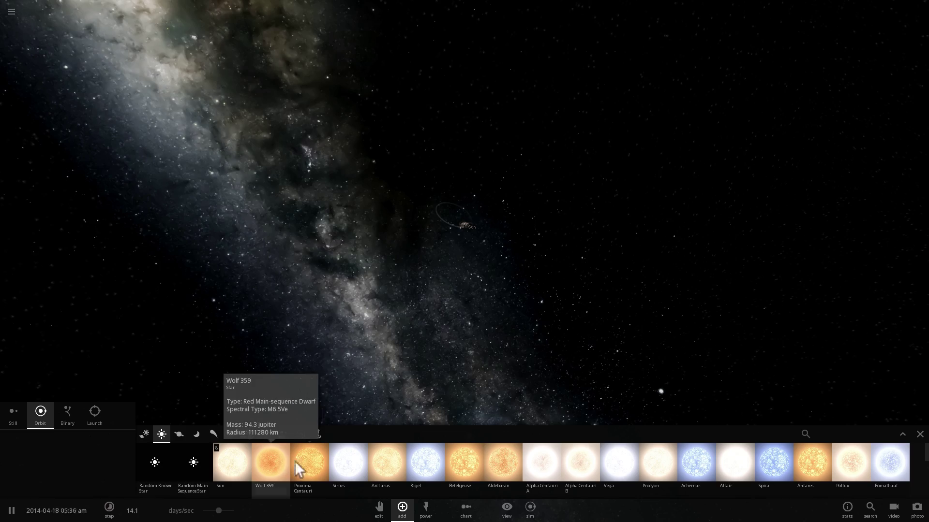
pyautogui.click(462, 463)
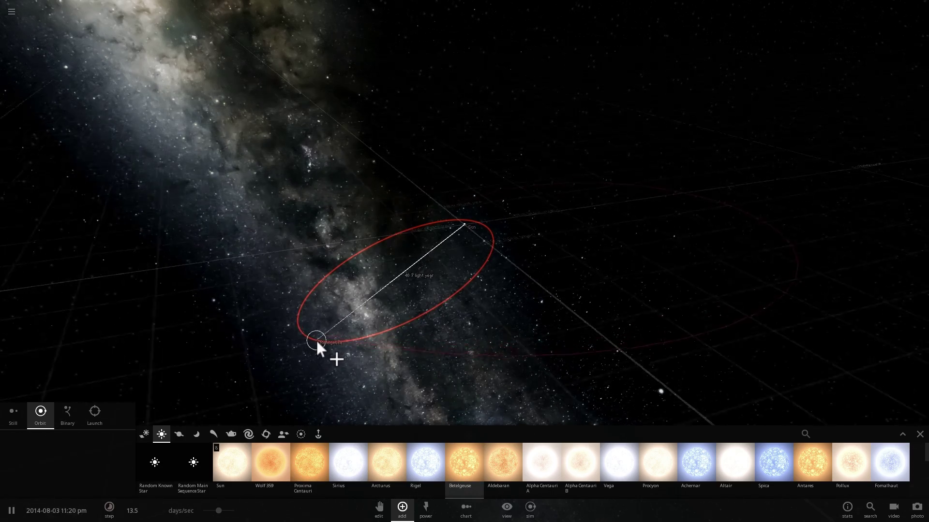
pyautogui.scroll(-5, 316, 341)
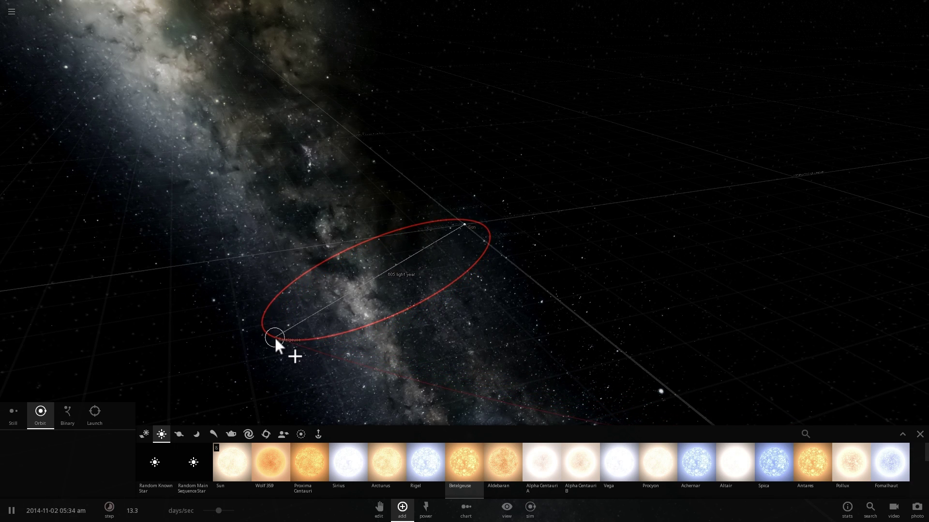
pyautogui.click(275, 337)
pyautogui.press('Escape')
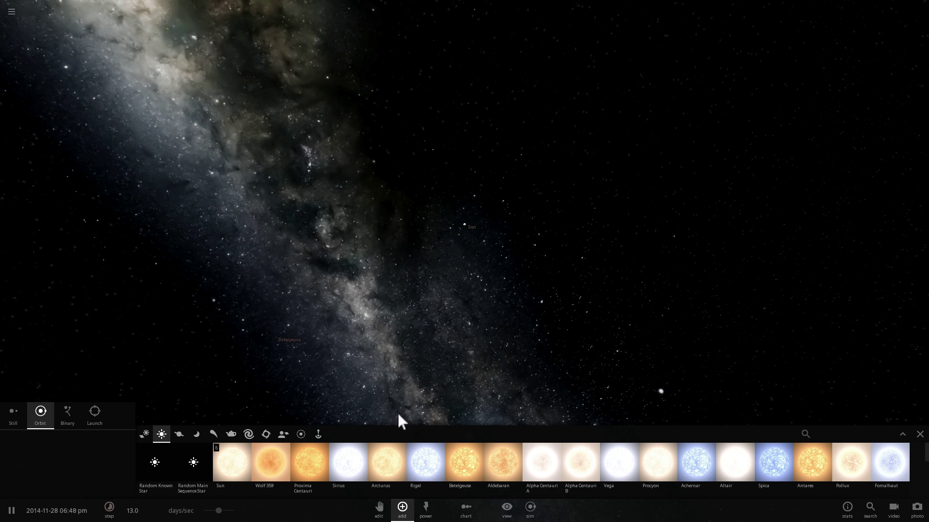
# Explode the distant Betelgeuse with the Explode power, using automatic energy.
pyautogui.click(418, 509)
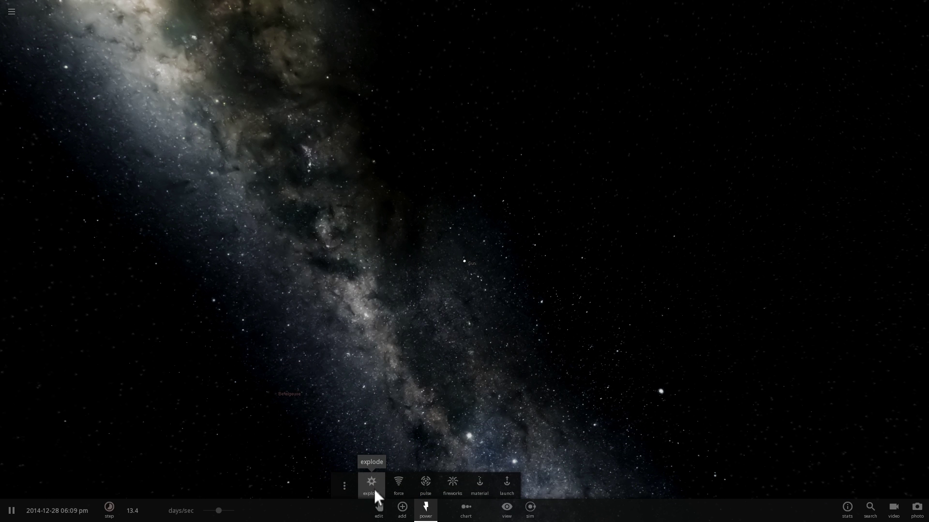
pyautogui.click(379, 490)
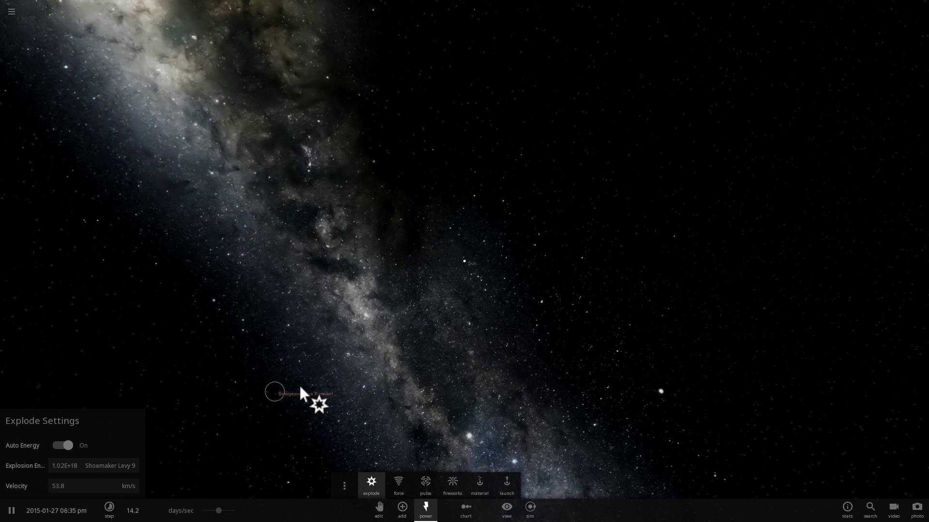
pyautogui.press('Escape')
# Select the Sun and view the planets' orbits against the distant Betelgeuse nova remnant.
pyautogui.click(464, 258)
pyautogui.moveTo(510, 305); pyautogui.dragTo(503, 276)
pyautogui.scroll(-5, 478, 280)
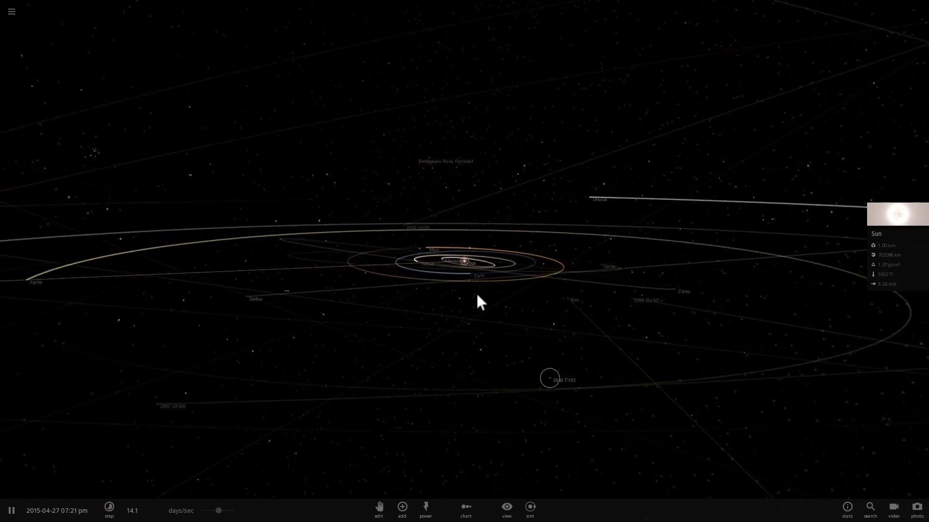
pyautogui.click(426, 508)
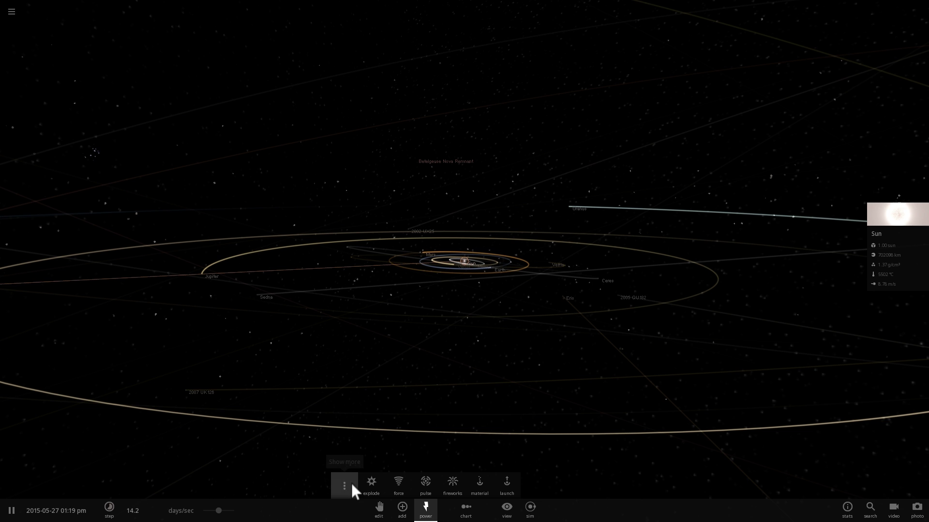
pyautogui.moveTo(261, 217); pyautogui.dragTo(208, 187)
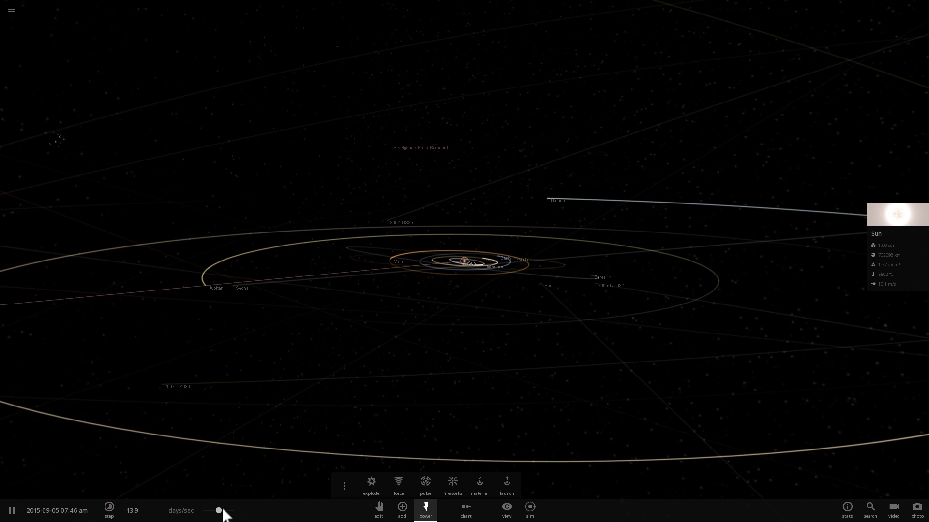
# Speed the simulation up to about 2 months/sec and hide the object labels.
pyautogui.moveTo(223, 509); pyautogui.dragTo(229, 510)
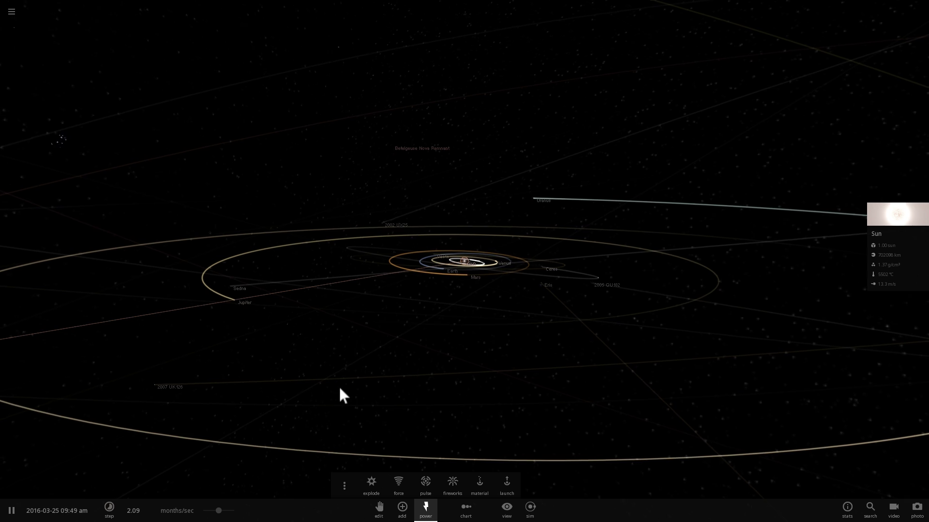
pyautogui.click(505, 514)
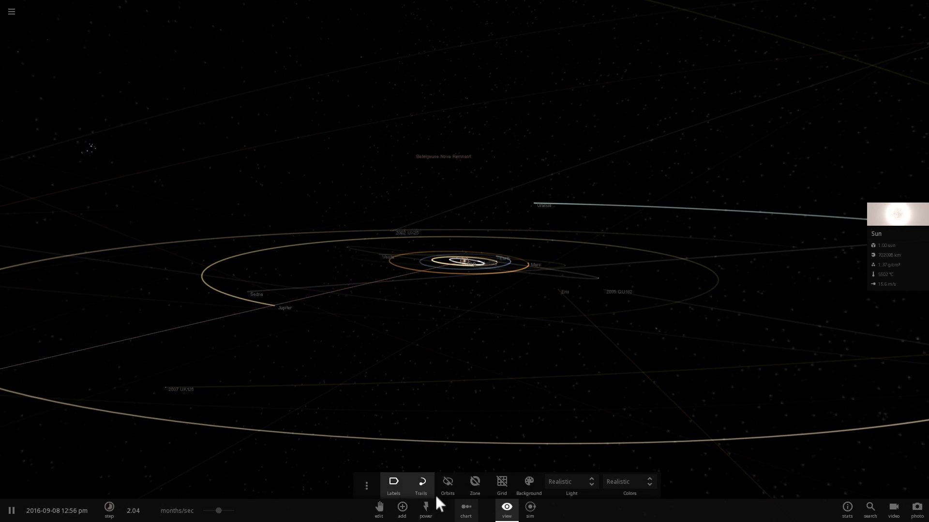
pyautogui.click(396, 487)
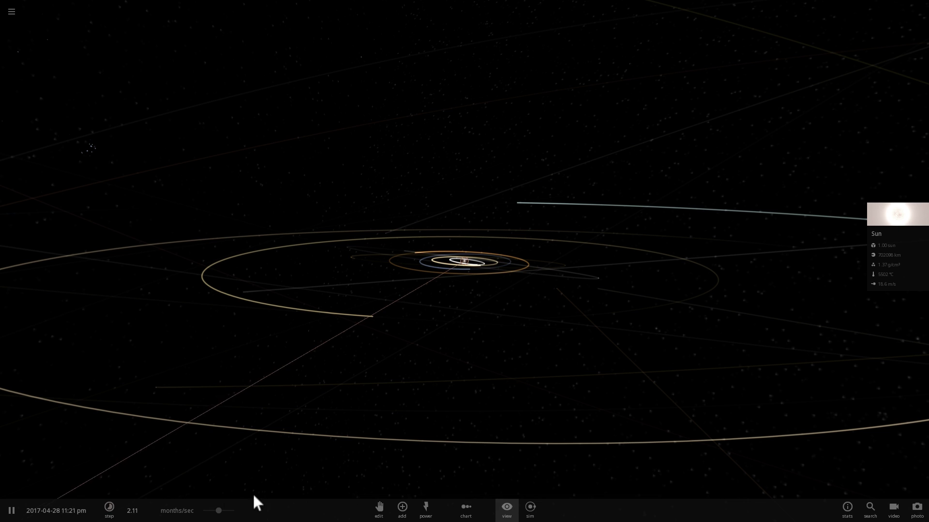
# Raise the simulation speed to about 3.7 months/sec and watch the planets' orbits from closer in.
pyautogui.moveTo(218, 511); pyautogui.dragTo(227, 511)
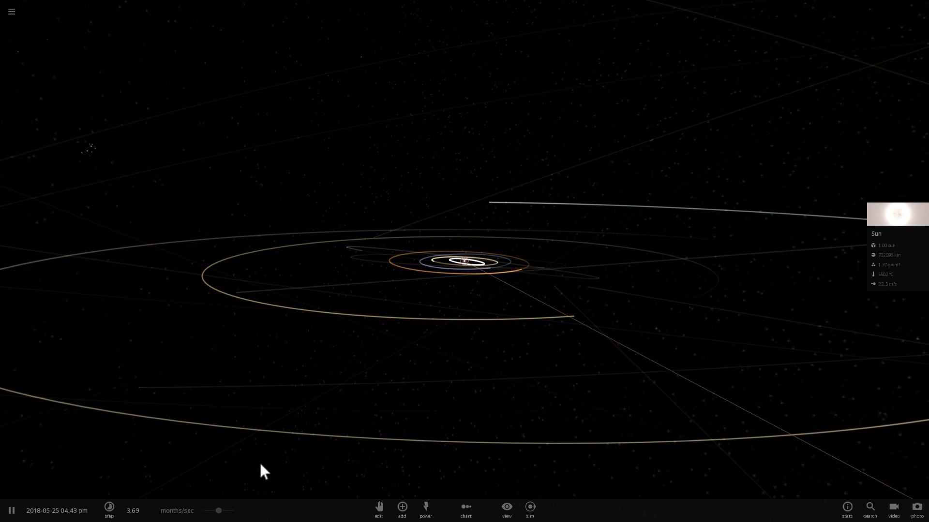
pyautogui.moveTo(260, 464); pyautogui.dragTo(255, 460)
pyautogui.scroll(3, 312, 417)
pyautogui.moveTo(312, 417)
pyautogui.mouseDown()
pyautogui.moveTo(321, 423)
pyautogui.moveTo(321, 414)
pyautogui.mouseUp()
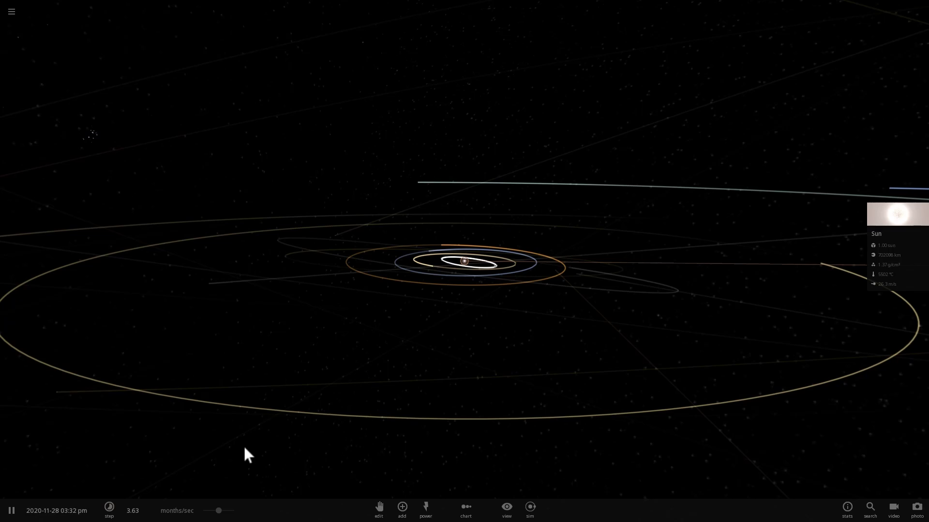
pyautogui.moveTo(244, 448); pyautogui.dragTo(237, 444)
# Raise the simulation speed in stages from 1 year/sec to about 3 years/sec while watching the sky beyond the orbits.
pyautogui.moveTo(222, 513); pyautogui.dragTo(228, 516)
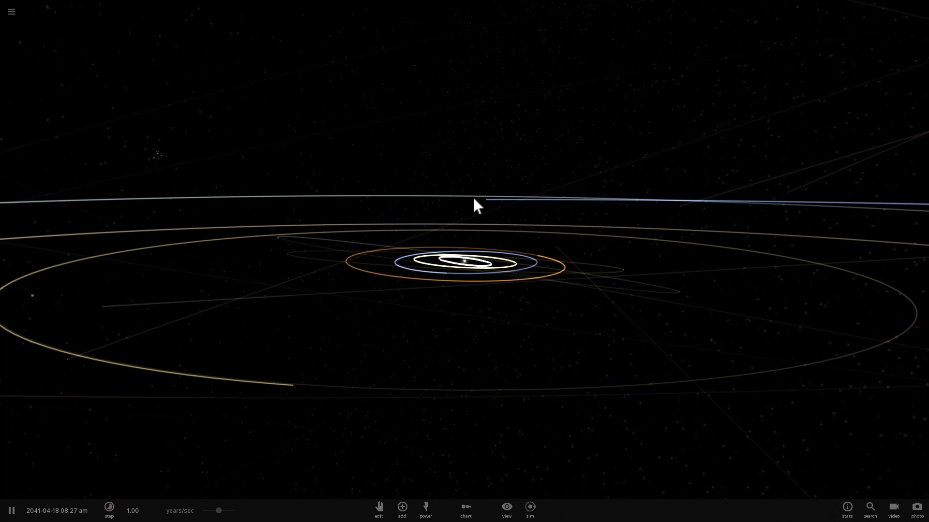
pyautogui.moveTo(478, 212); pyautogui.dragTo(454, 276)
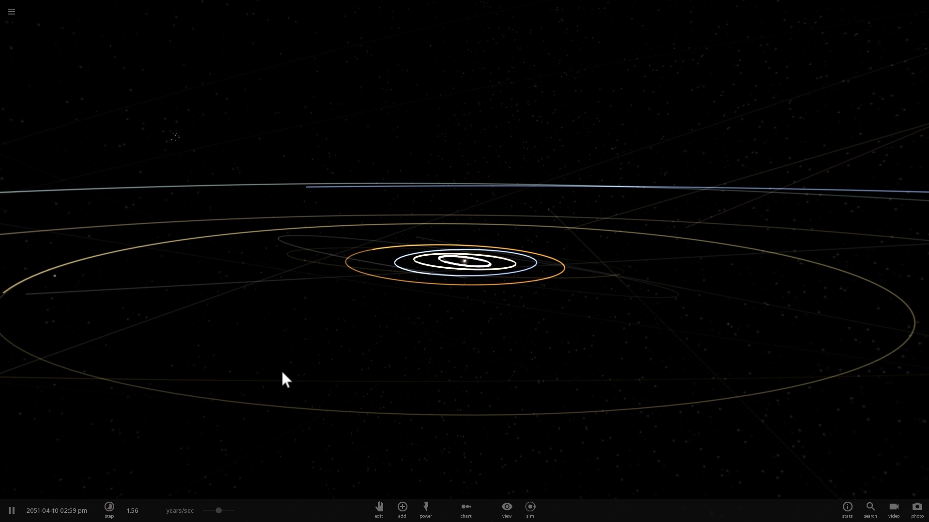
pyautogui.moveTo(226, 517)
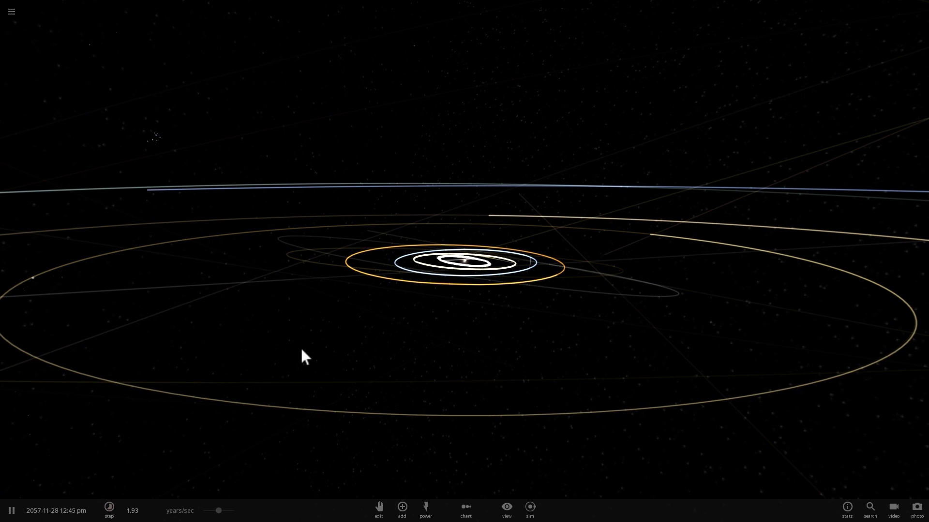
pyautogui.moveTo(301, 350); pyautogui.dragTo(308, 353)
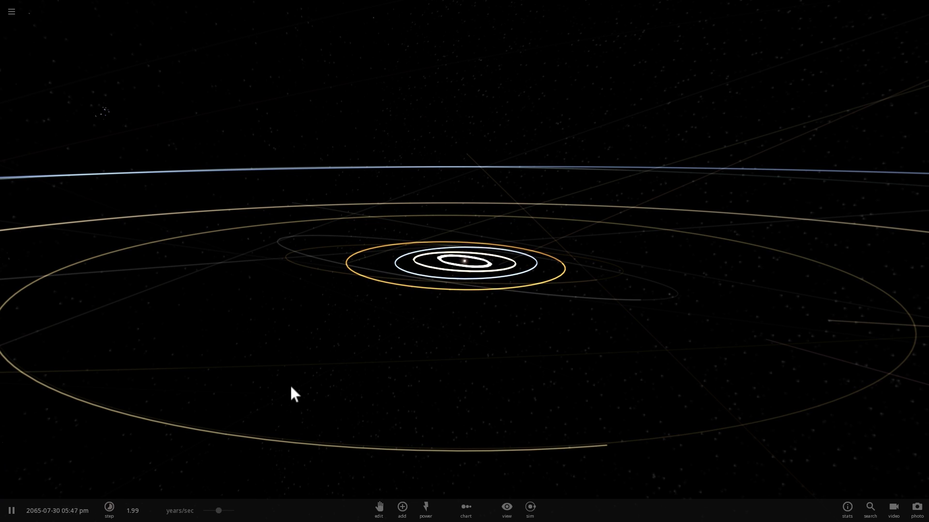
pyautogui.moveTo(327, 350); pyautogui.dragTo(332, 346)
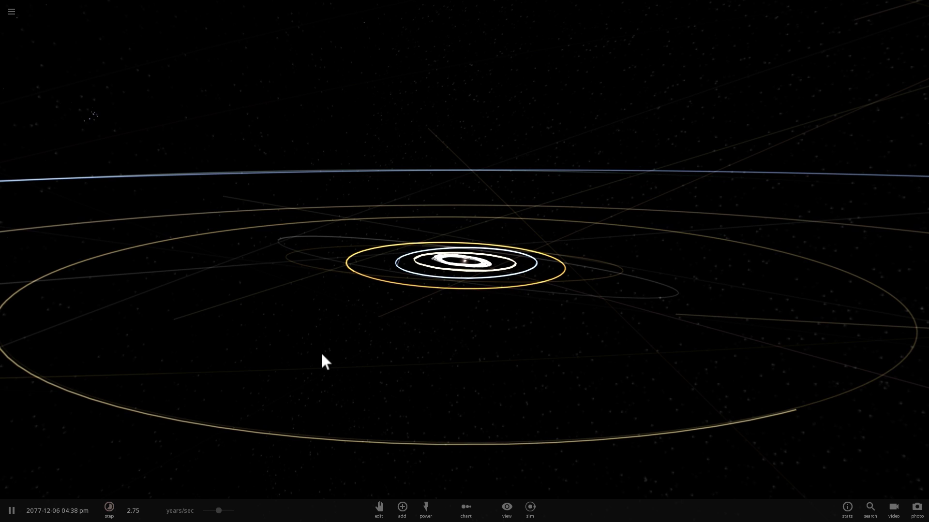
pyautogui.moveTo(332, 348); pyautogui.dragTo(338, 342)
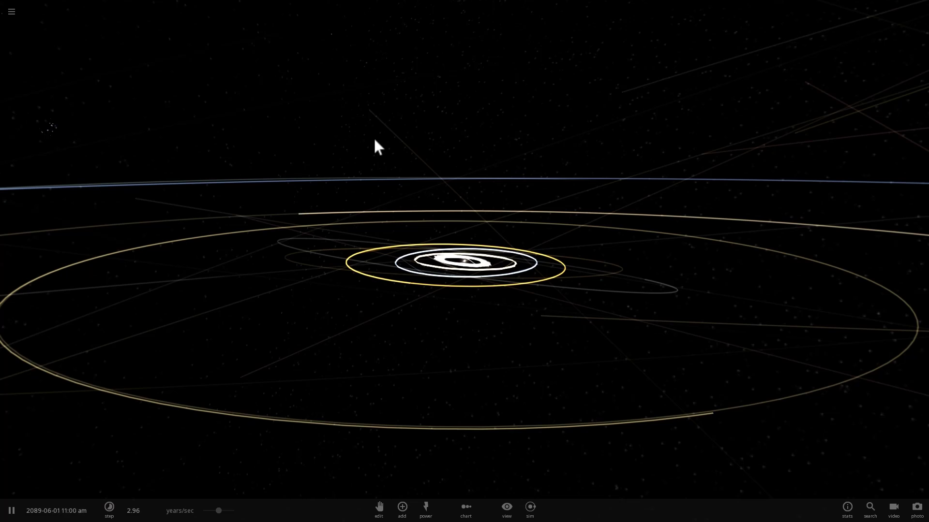
pyautogui.moveTo(377, 141); pyautogui.dragTo(296, 371)
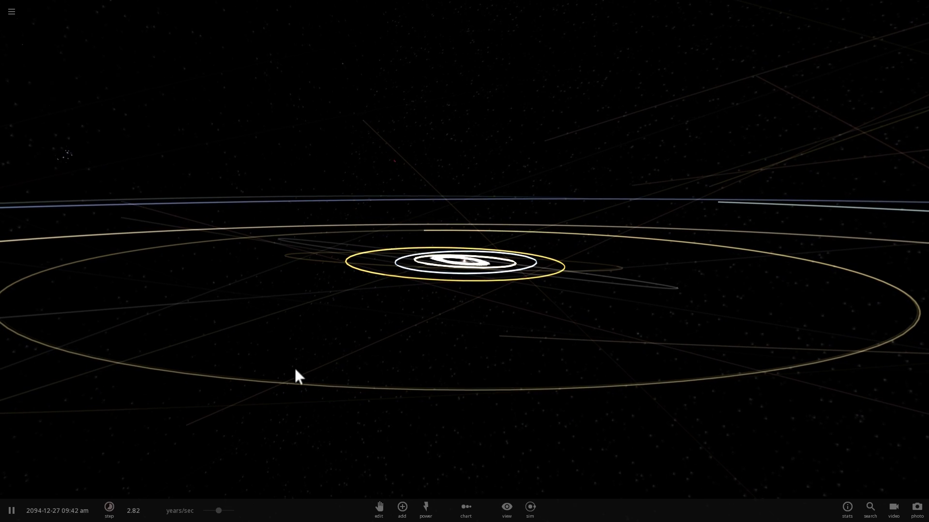
# Raise the simulation speed to about 9.75 years/sec and turn off the orbit trails.
pyautogui.moveTo(216, 511); pyautogui.dragTo(223, 511)
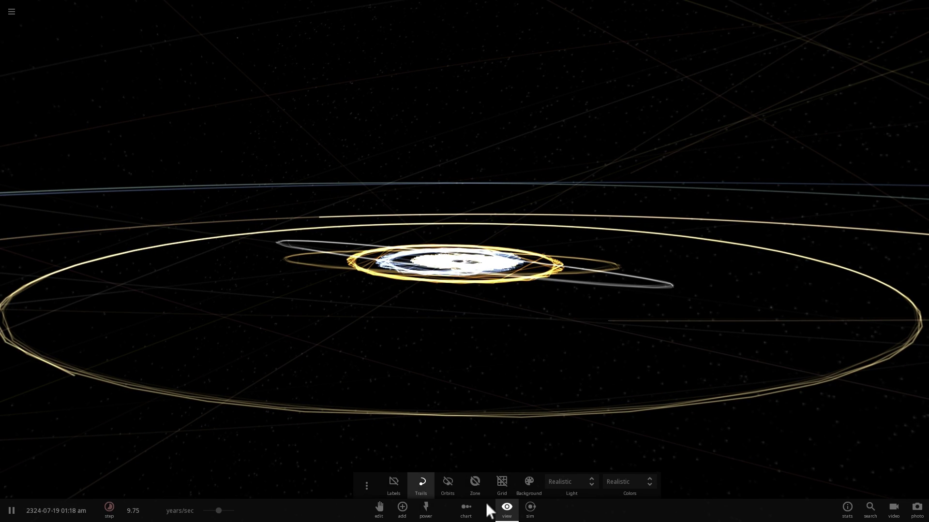
pyautogui.click(422, 488)
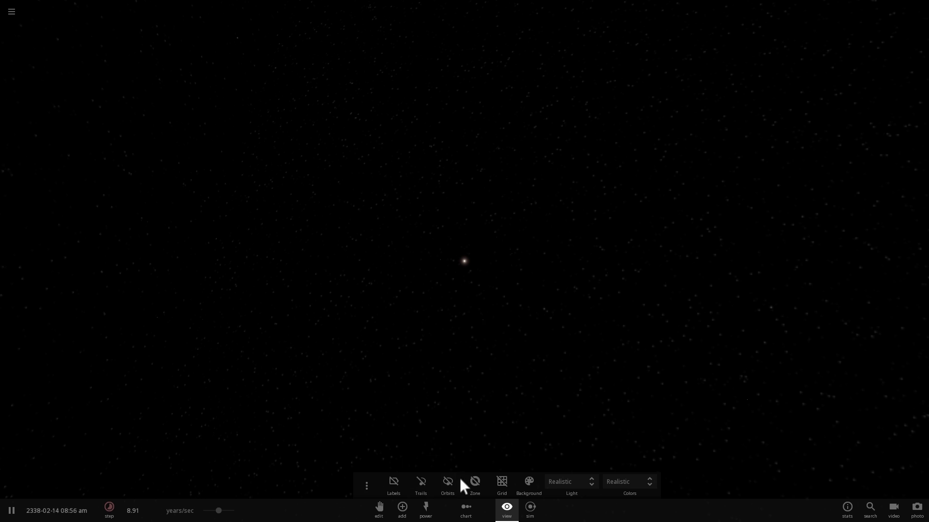
# Select Betelgeuse's nova remnant in the sky beyond the planets' orbits and clear the selection.
pyautogui.click(506, 510)
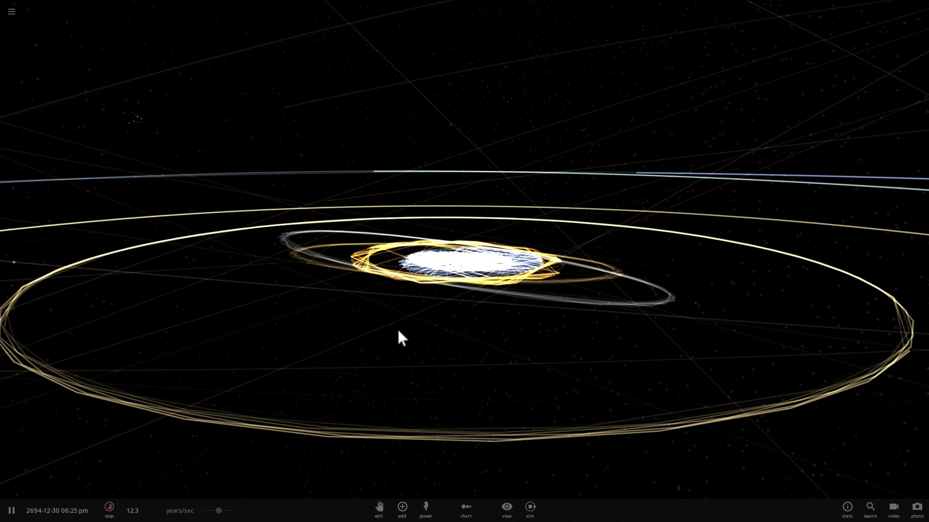
pyautogui.moveTo(358, 429); pyautogui.dragTo(366, 410)
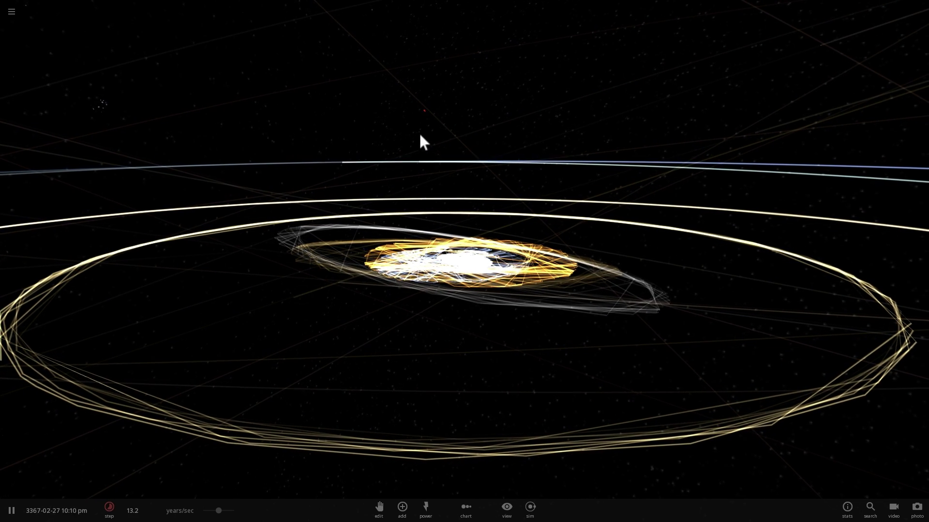
pyautogui.click(423, 119)
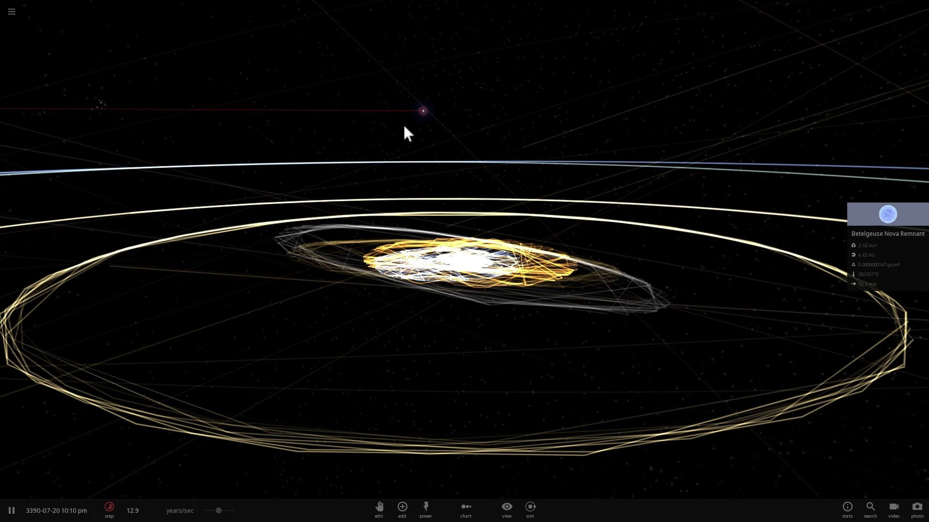
pyautogui.click(403, 124)
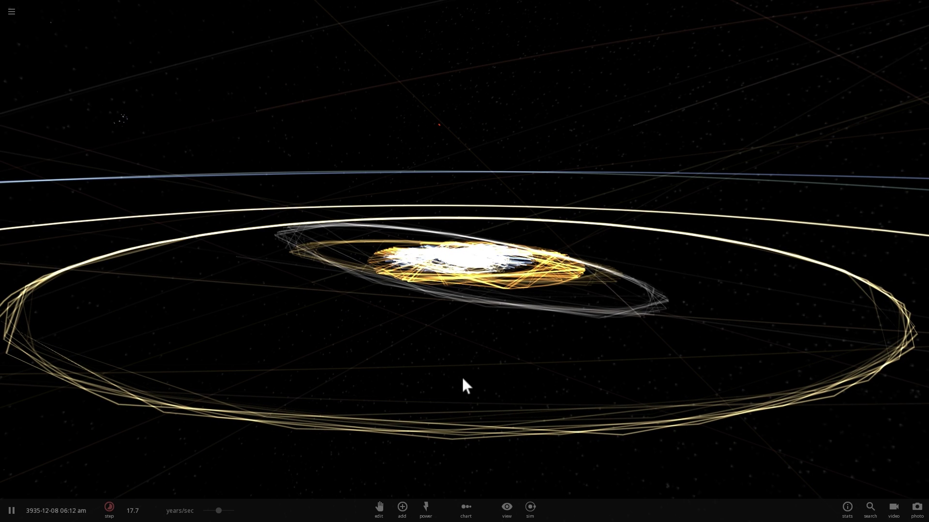
# Turn the trails off to view the bare sky, and turn them back on to view the whole system with its outer orbits.
pyautogui.click(506, 507)
pyautogui.click(427, 485)
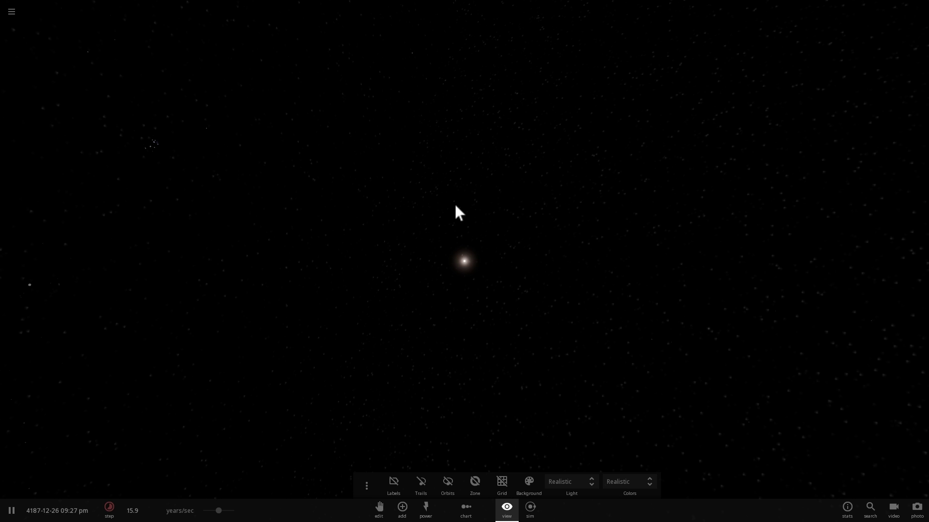
pyautogui.click(505, 512)
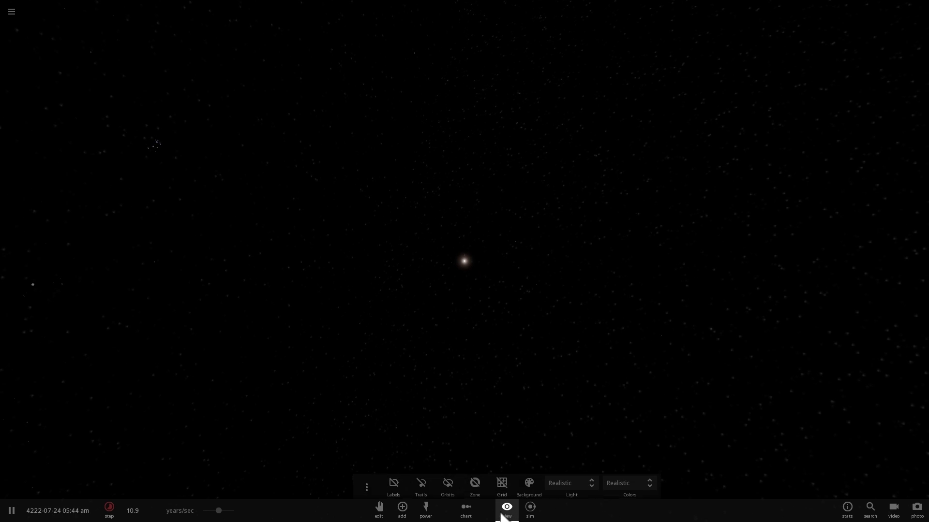
pyautogui.click(429, 495)
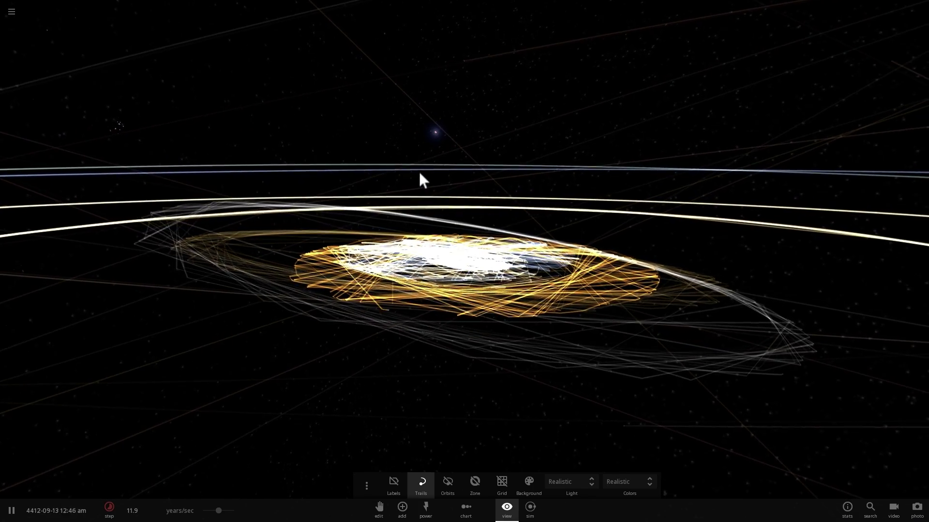
pyautogui.scroll(-4, 419, 170)
pyautogui.moveTo(474, 167); pyautogui.dragTo(506, 132)
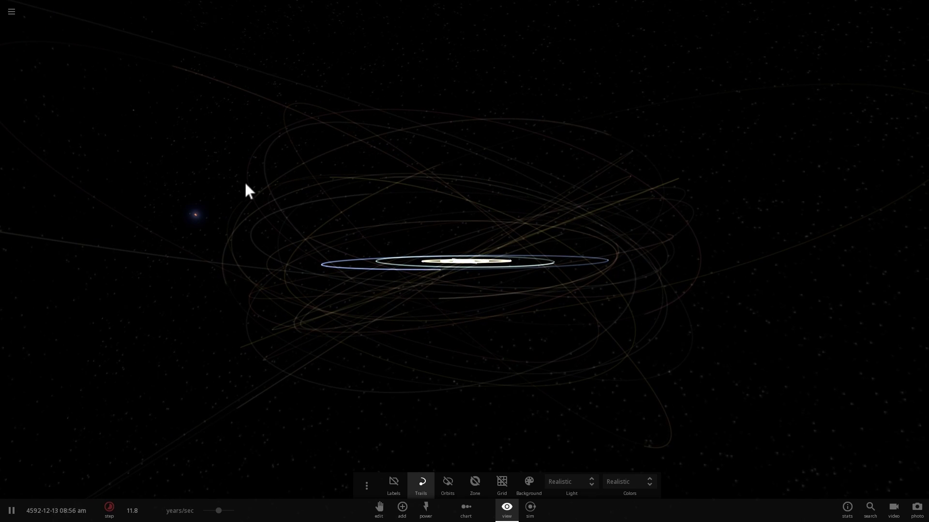
# Search the simulation library for "neare" and open the Nearest 400 Stars simulation.
pyautogui.click(14, 12)
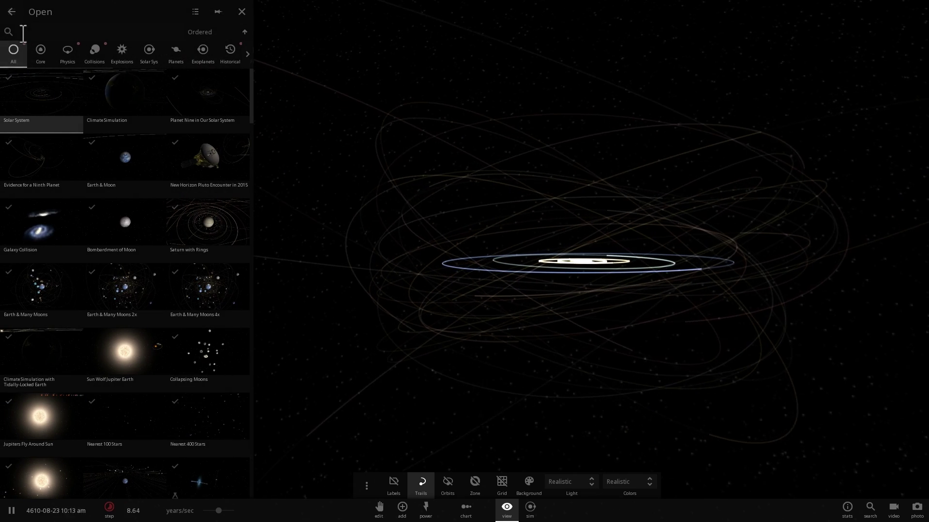
pyautogui.click(17, 16)
pyautogui.click(55, 163)
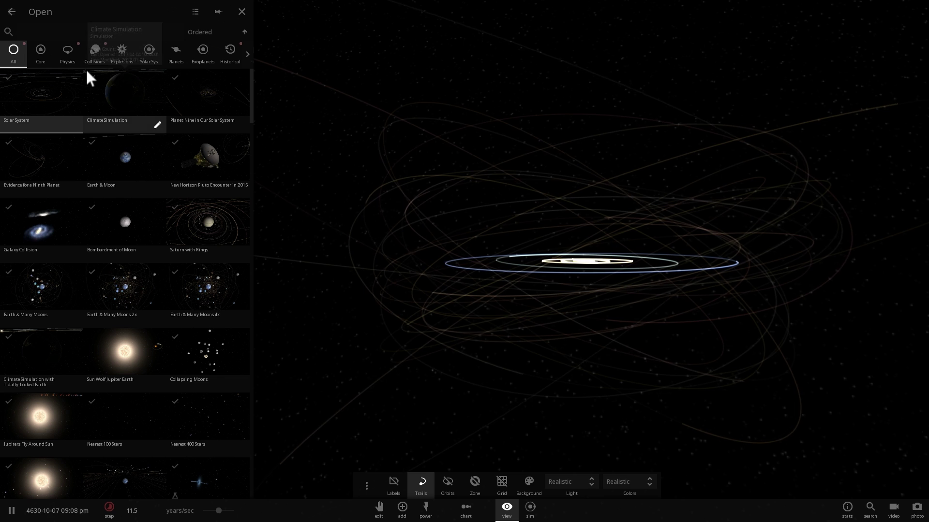
pyautogui.write('nea')
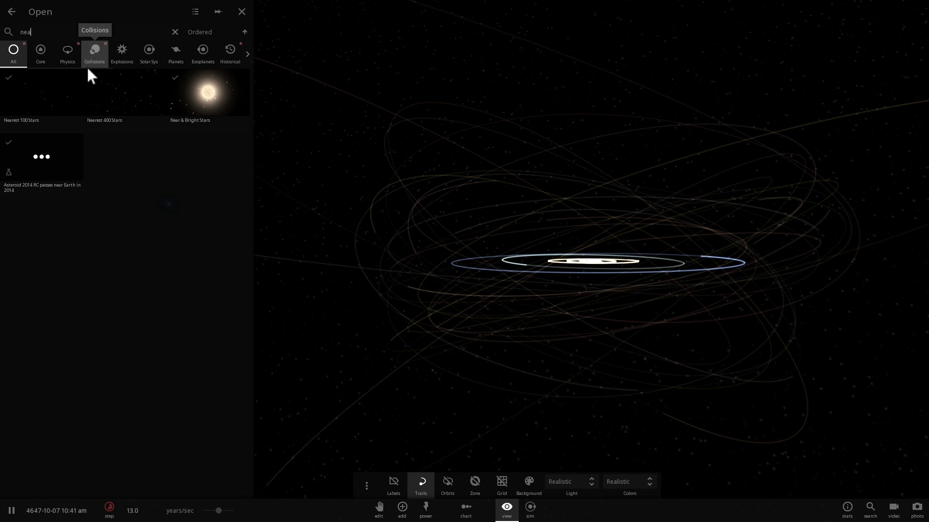
pyautogui.write('re')
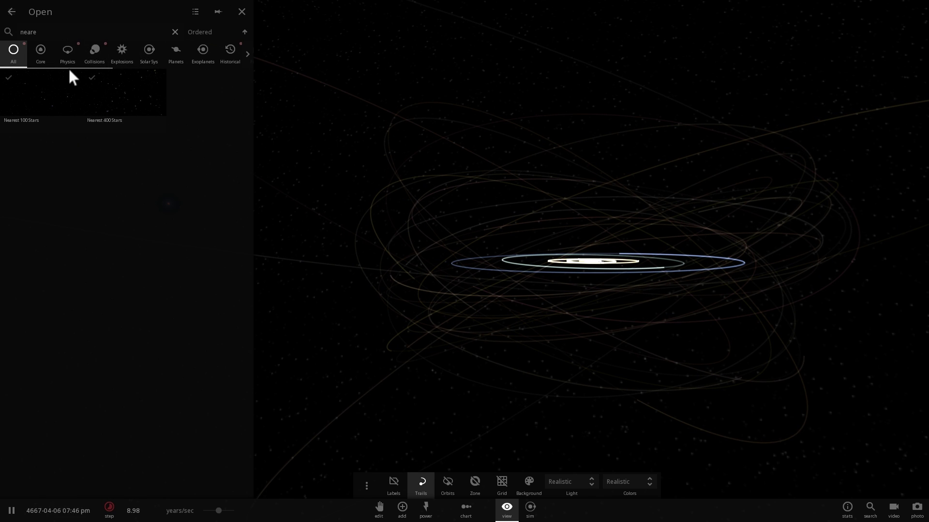
pyautogui.click(105, 112)
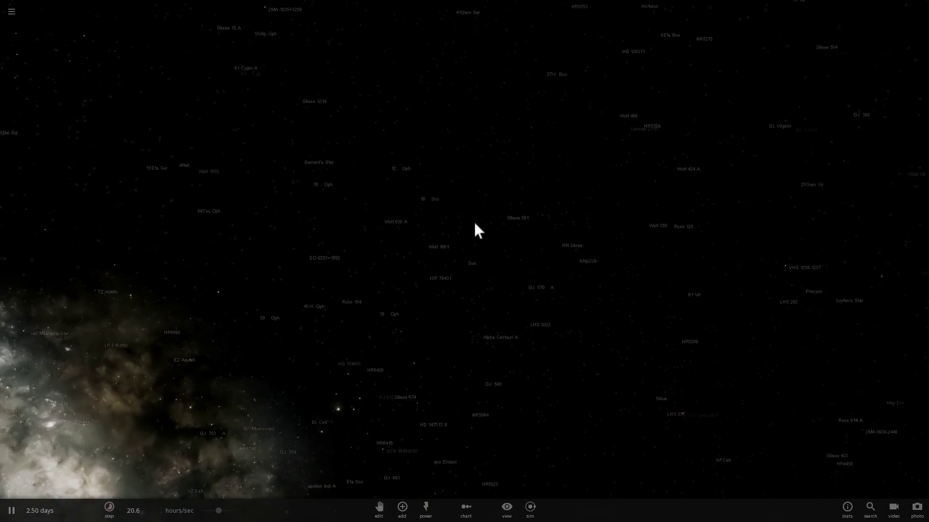
# Gauge the extent of the star cluster from the placement distances of a Mercury body in Orbit mode, without adding it.
pyautogui.scroll(-6, 476, 224)
pyautogui.moveTo(475, 224); pyautogui.dragTo(549, 201)
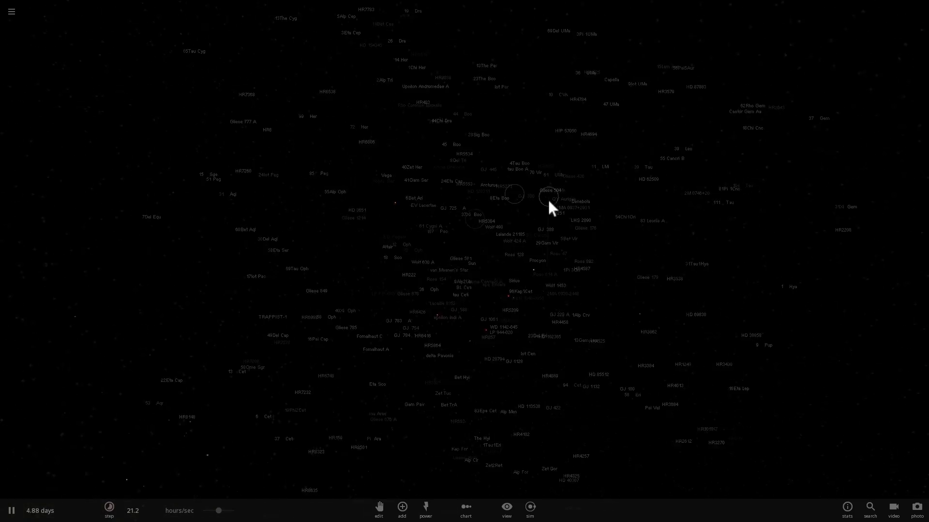
pyautogui.click(412, 505)
pyautogui.click(460, 463)
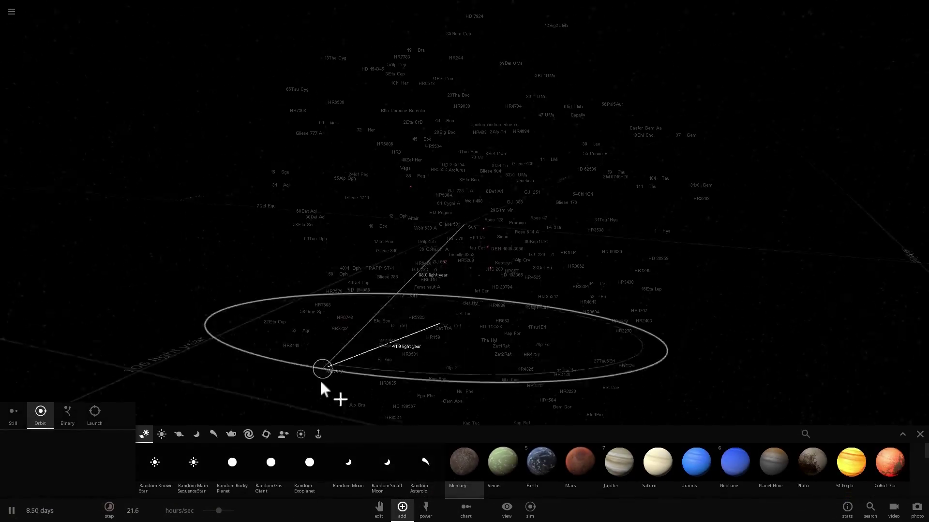
pyautogui.moveTo(295, 431); pyautogui.dragTo(285, 332, button='right')
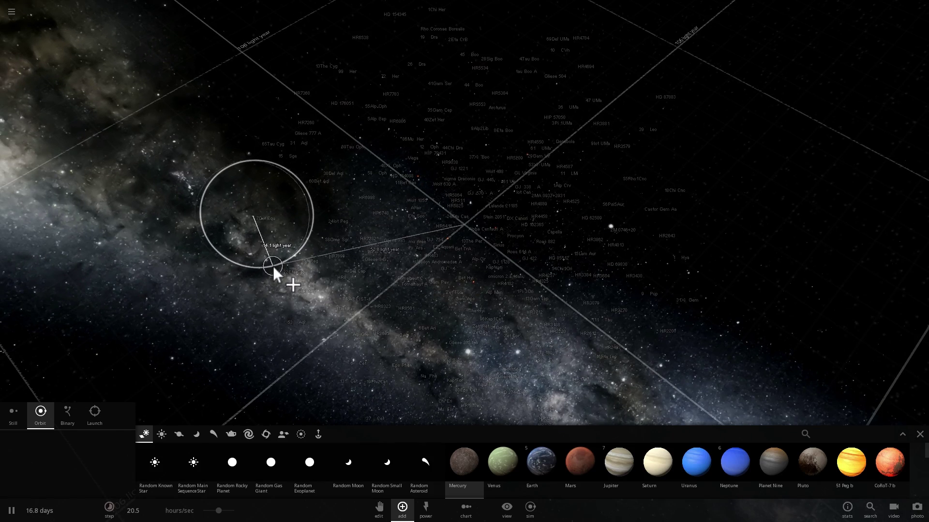
pyautogui.moveTo(275, 169); pyautogui.dragTo(289, 207, button='right')
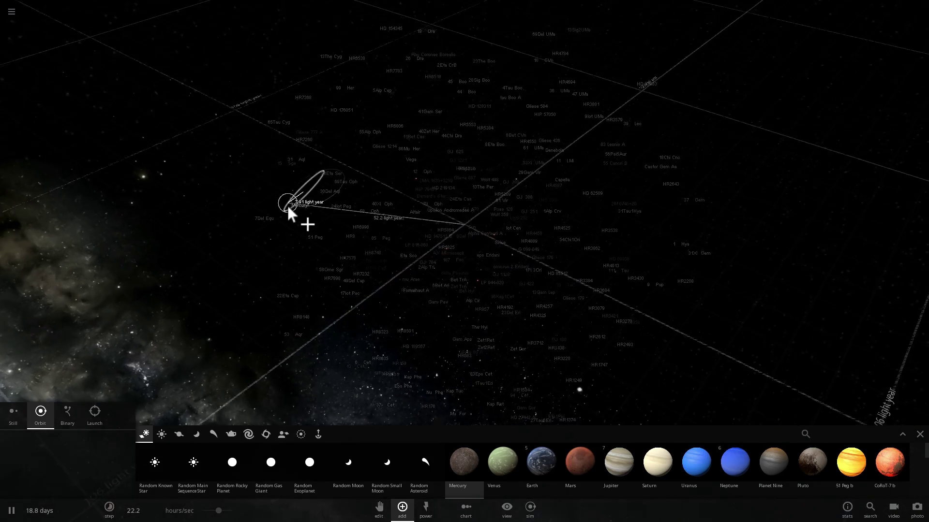
pyautogui.press('Escape')
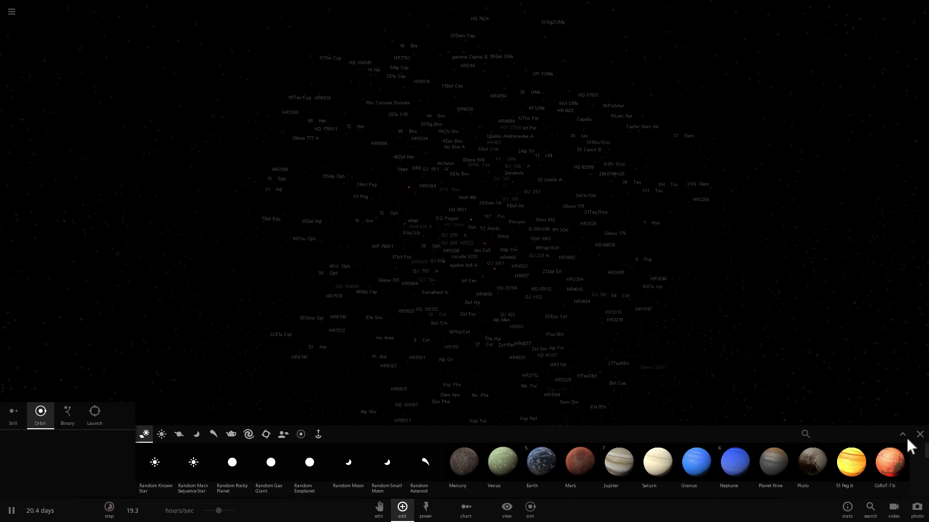
pyautogui.click(918, 436)
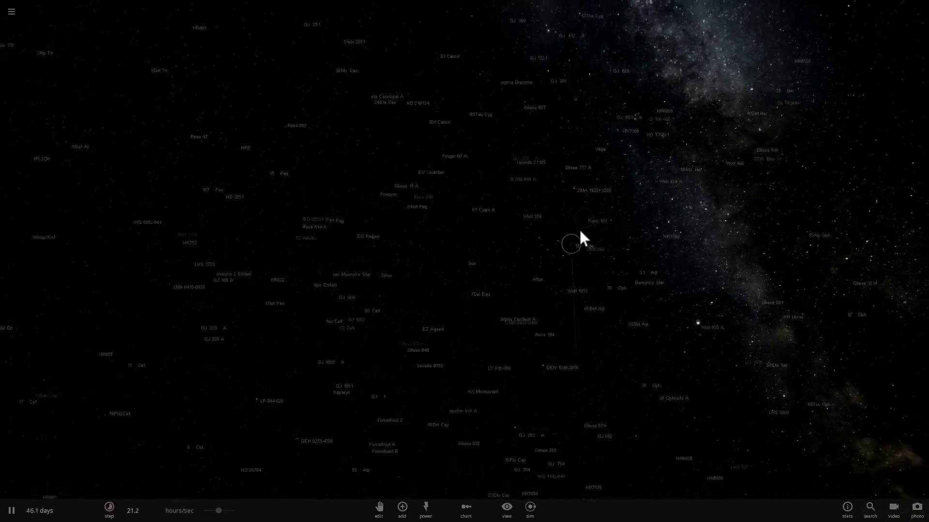
# Line up all the stars around the Sun in a 1D Mass chart.
pyautogui.moveTo(580, 231); pyautogui.dragTo(587, 223)
pyautogui.moveTo(454, 261); pyautogui.dragTo(493, 250)
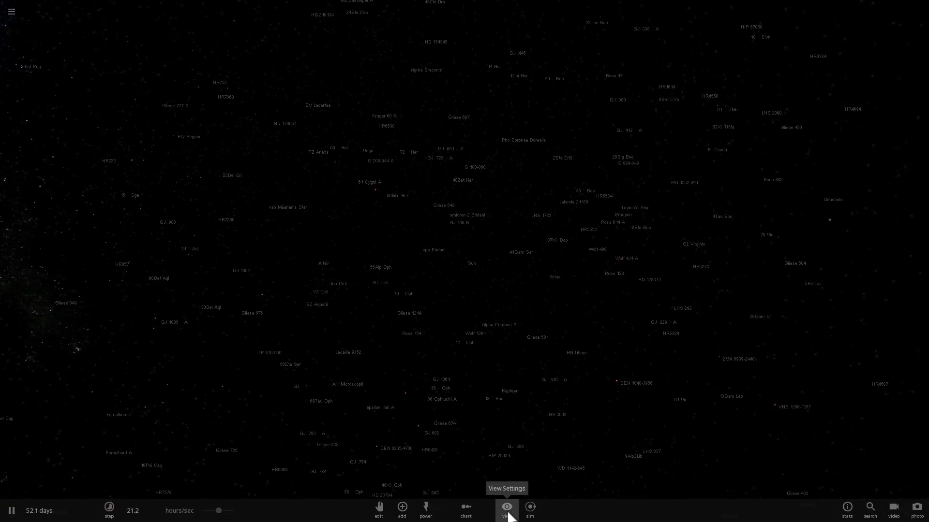
pyautogui.click(467, 510)
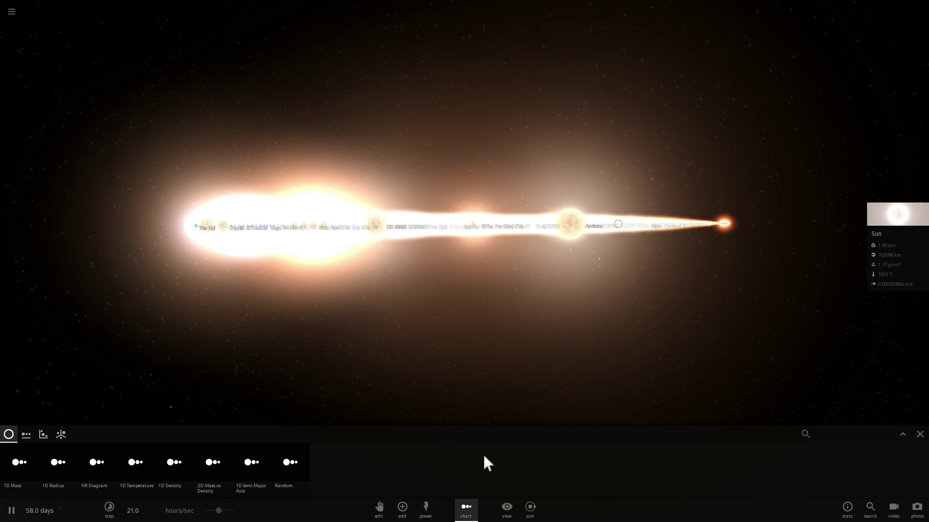
pyautogui.click(16, 465)
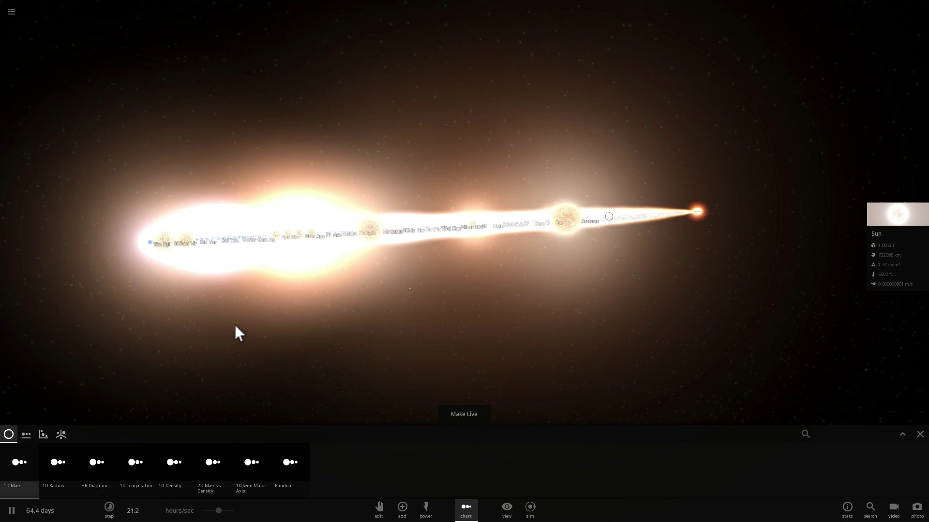
# Select the blue star The Hyi at the heavy end of the chart and check its properties.
pyautogui.click(146, 242)
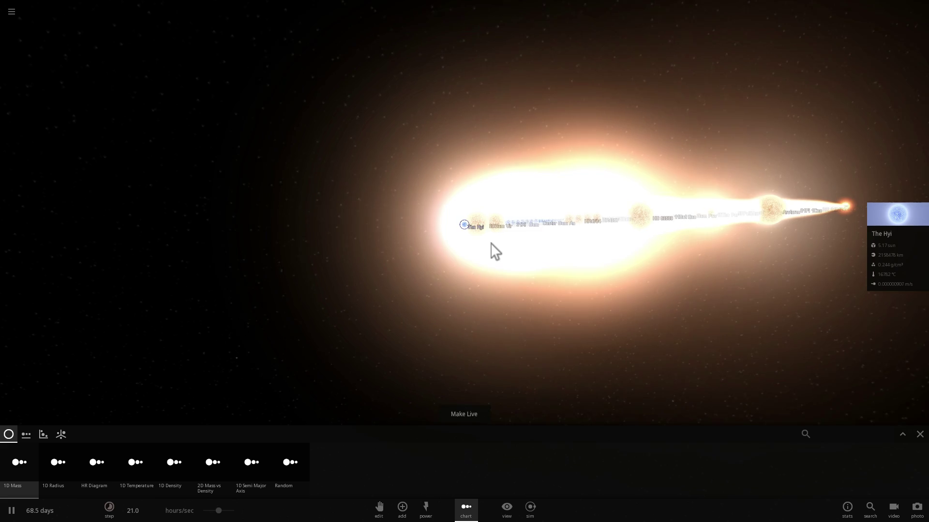
pyautogui.scroll(10, 490, 243)
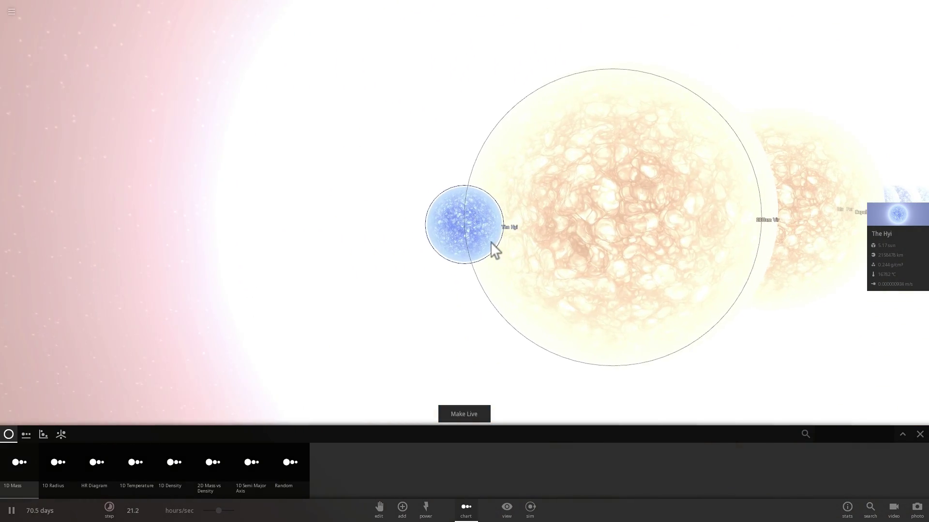
pyautogui.scroll(3, 490, 242)
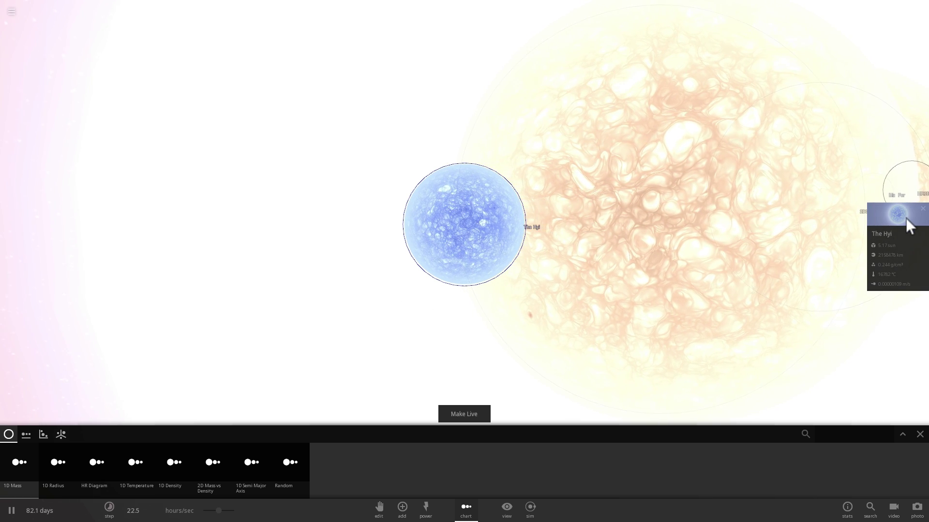
pyautogui.click(905, 218)
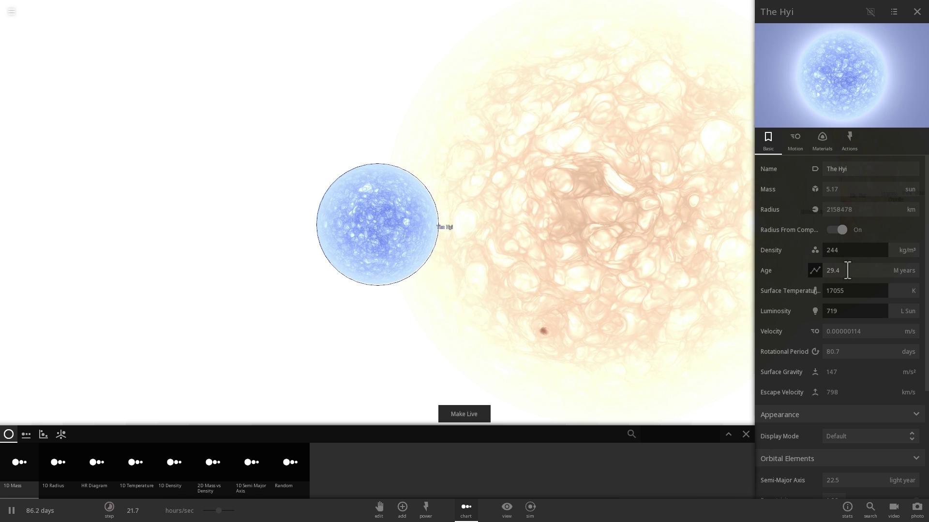
pyautogui.click(918, 13)
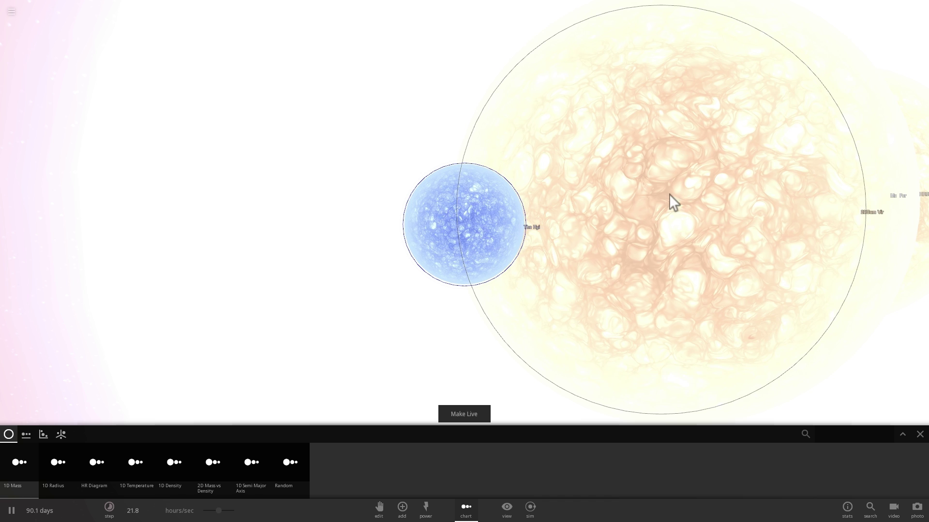
# Check the properties of the next two large stars in the mass chart, 29Gam Vir and Capella.
pyautogui.scroll(-5, 677, 198)
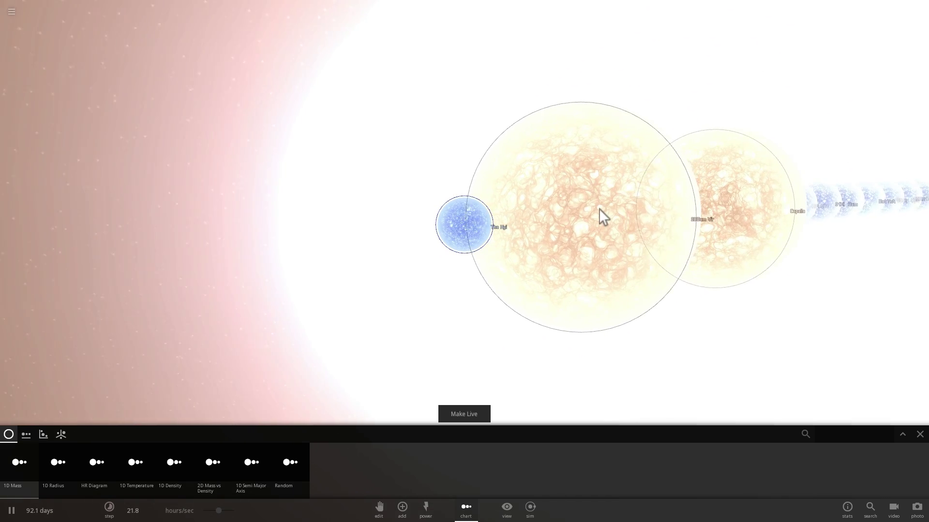
pyautogui.click(607, 215)
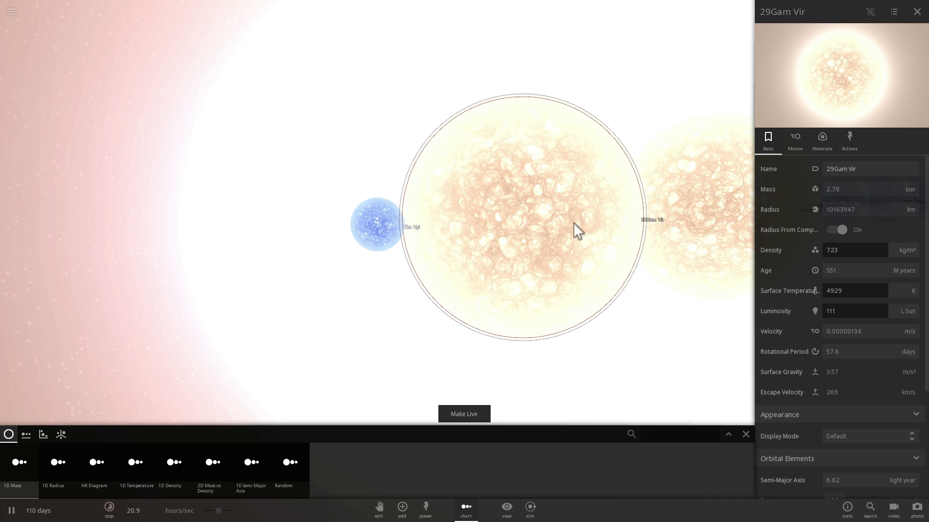
pyautogui.click(713, 204)
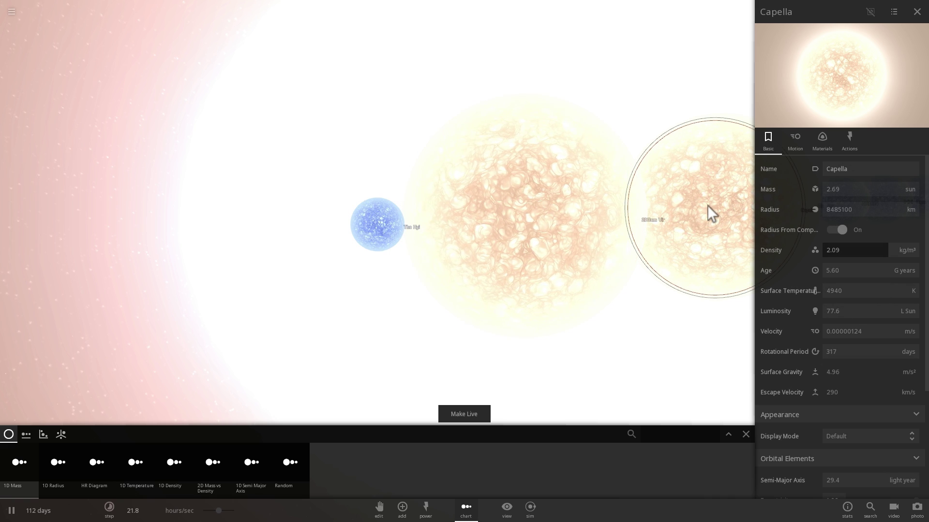
pyautogui.click(914, 13)
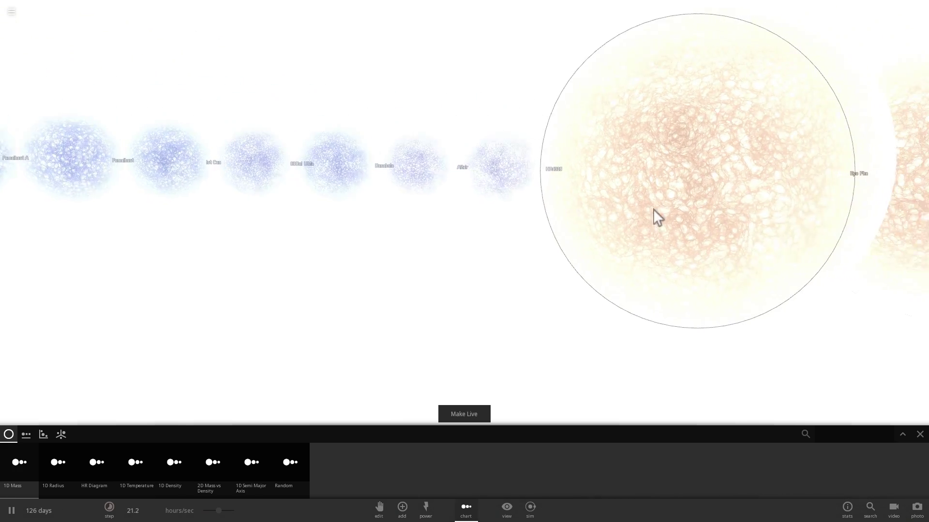
# Check the properties of the star mu Arae farther along the mass chart.
pyautogui.click(644, 211)
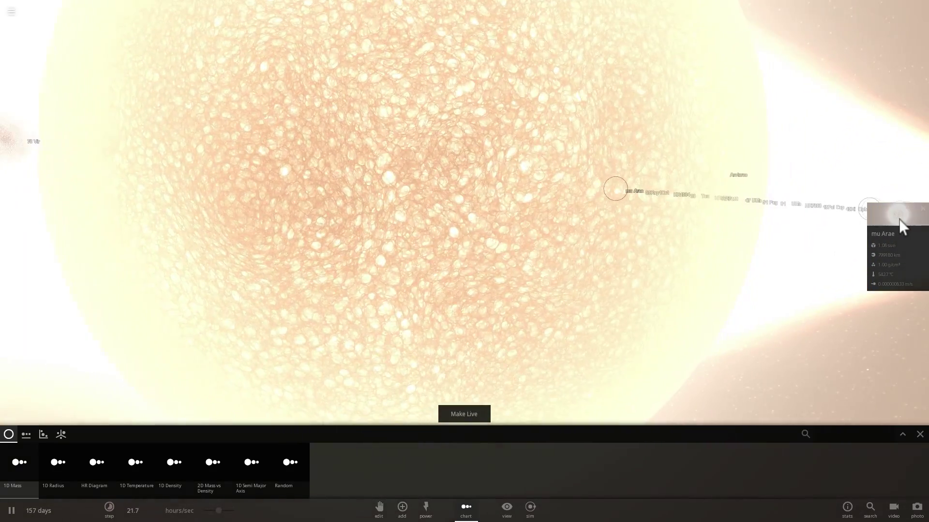
pyautogui.click(899, 219)
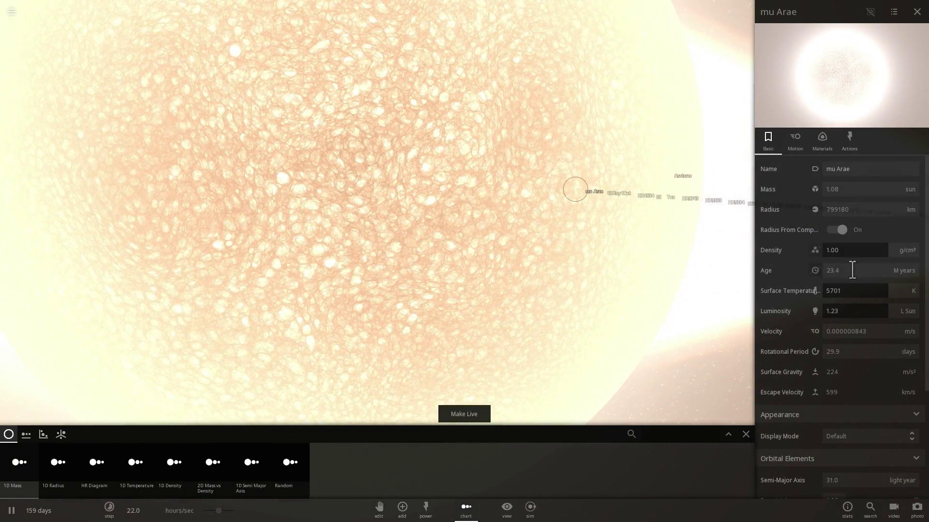
pyautogui.click(917, 12)
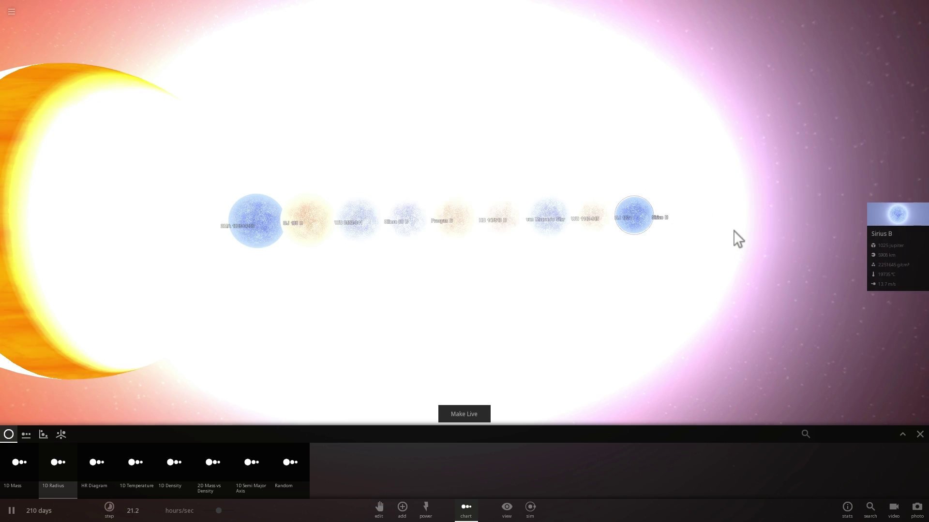
# Examine the properties of Sirius B at the end of the 1D Radius chart.
pyautogui.scroll(3, 733, 228)
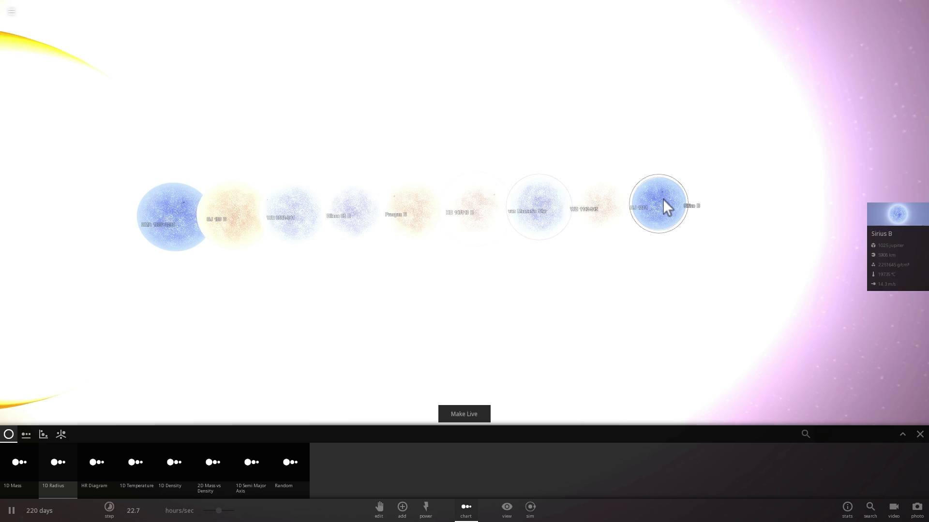
pyautogui.click(897, 211)
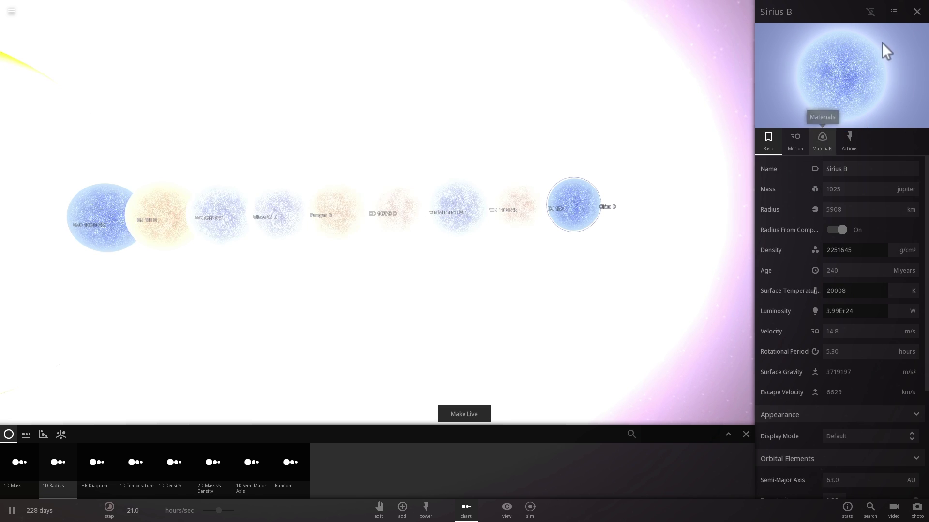
pyautogui.click(918, 14)
# Check the properties of the other small stars along the 1D Radius chart, including Gliese 86 B, van Maanen's Star and GJ 1221.
pyautogui.click(137, 224)
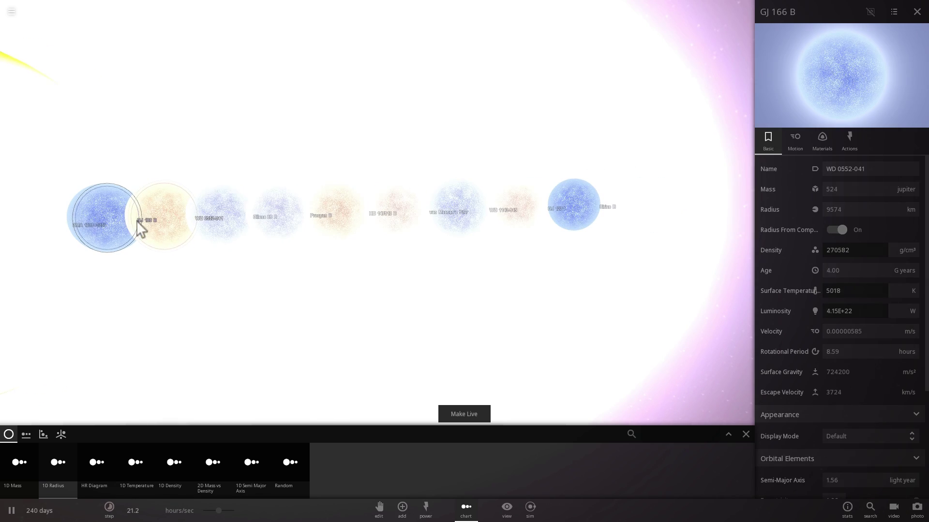
pyautogui.click(198, 214)
pyautogui.click(311, 216)
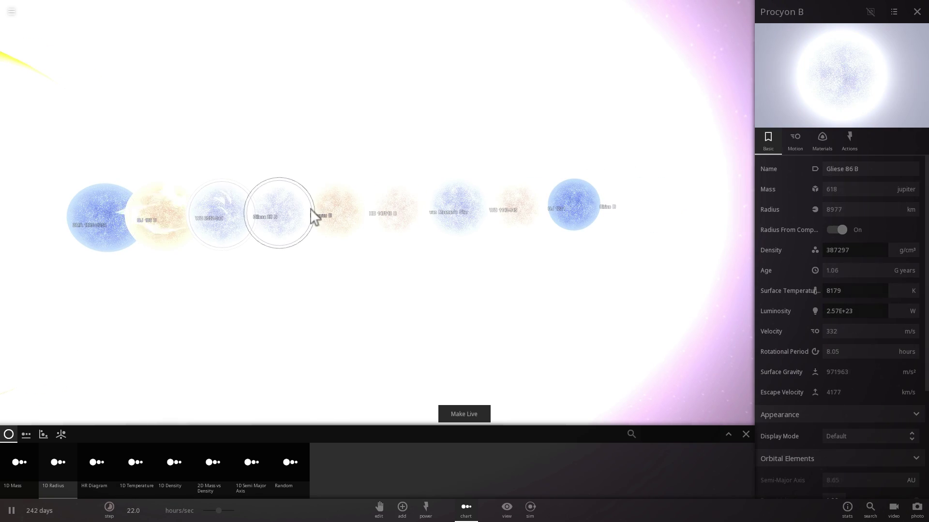
pyautogui.click(384, 210)
pyautogui.click(478, 219)
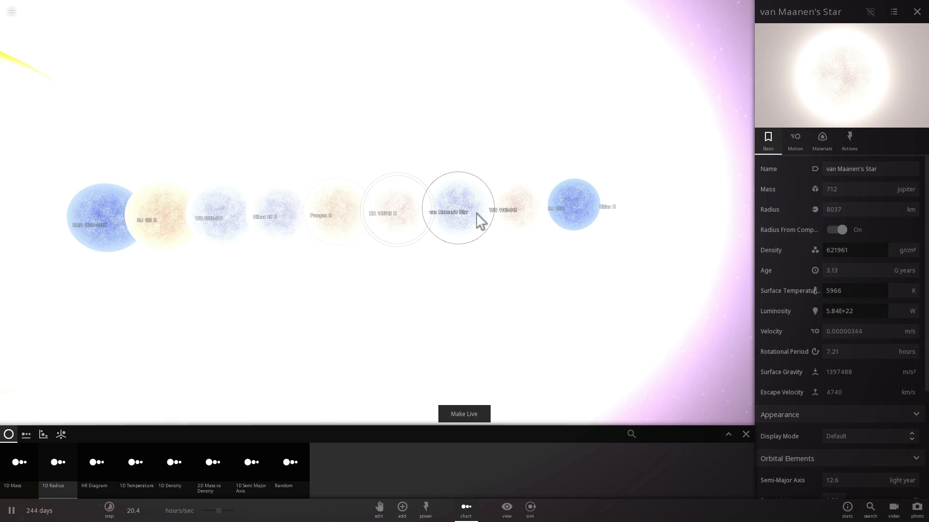
pyautogui.click(520, 206)
pyautogui.click(519, 206)
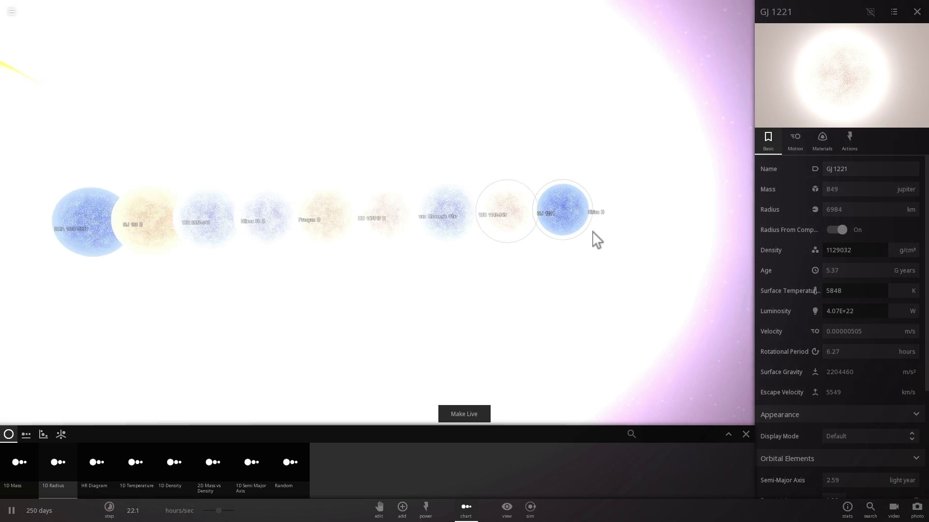
# Select Sirius B in the radius chart, leave the chart view and show the star up close in space.
pyautogui.click(582, 211)
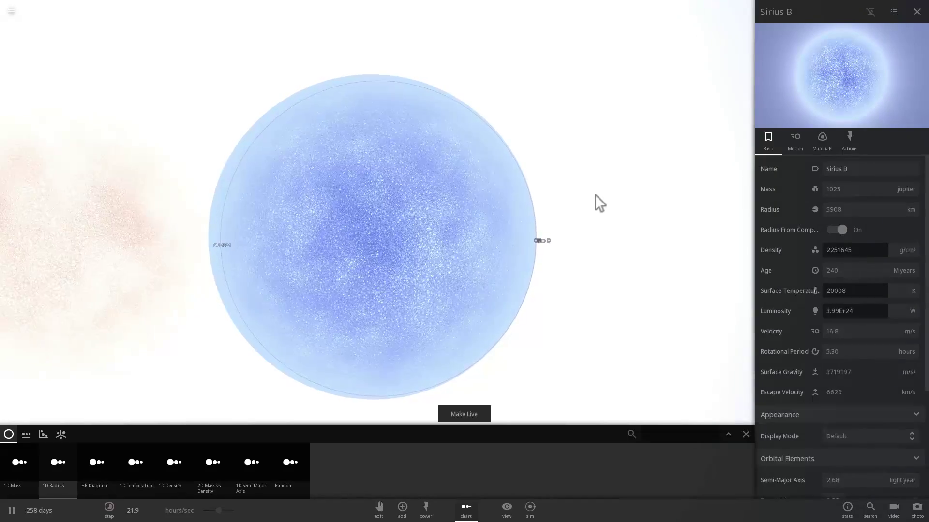
pyautogui.click(916, 12)
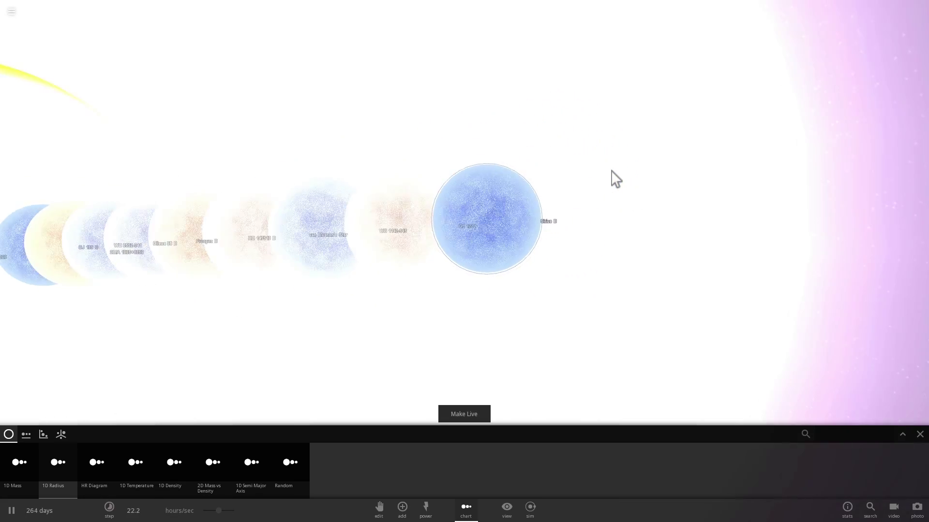
pyautogui.click(472, 510)
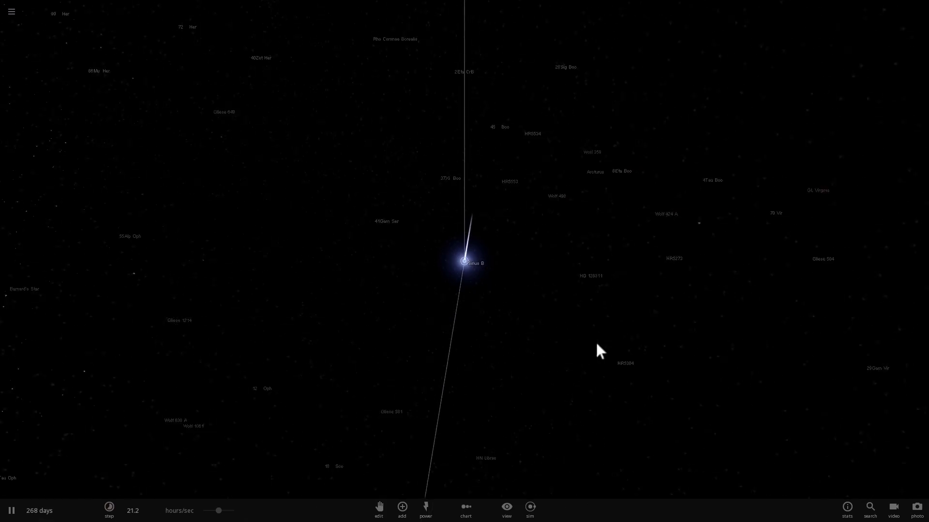
pyautogui.moveTo(596, 345); pyautogui.dragTo(764, 379)
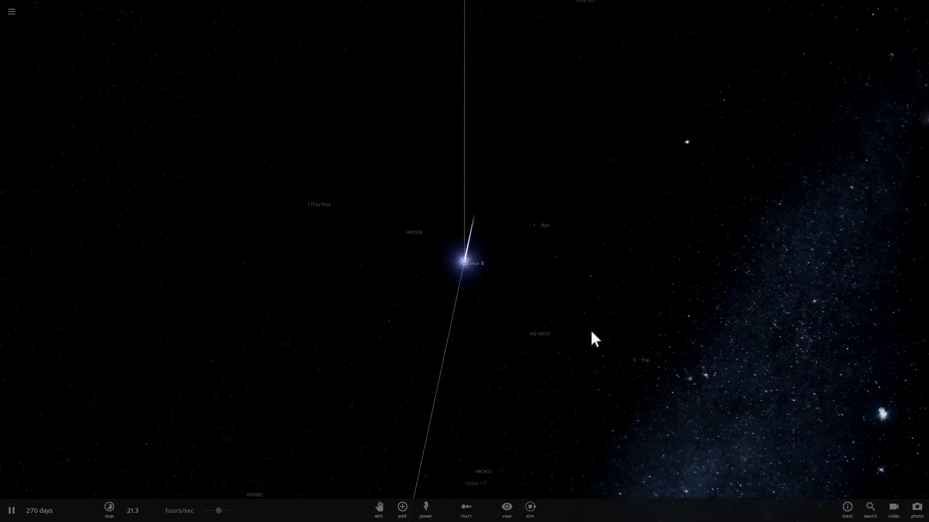
pyautogui.scroll(6, 588, 330)
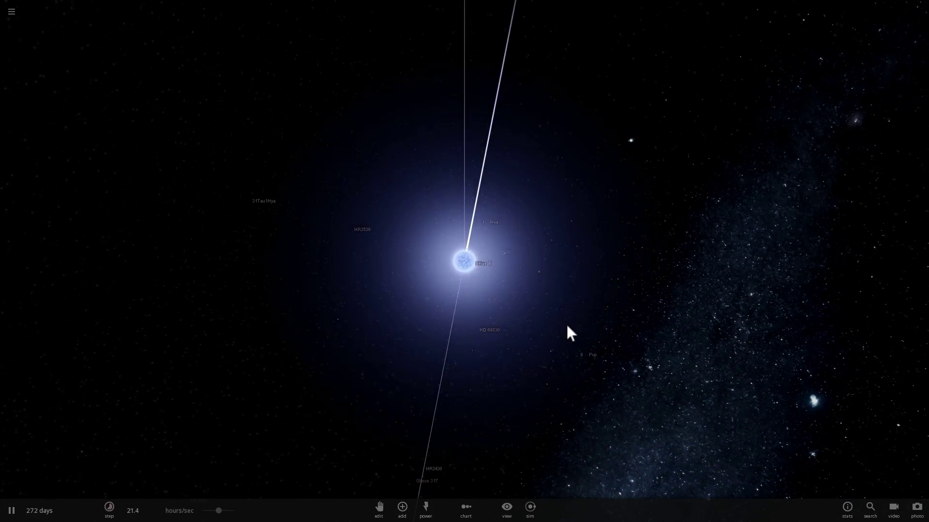
pyautogui.scroll(5, 567, 324)
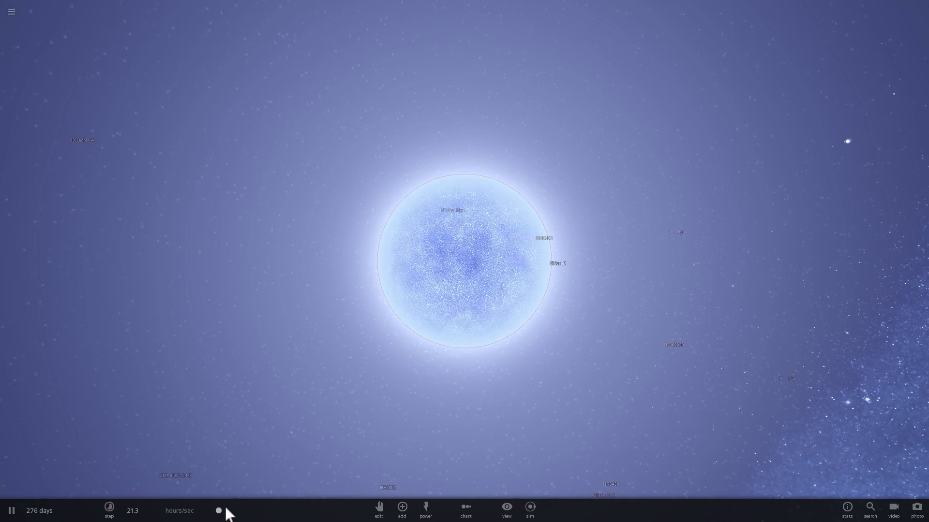
# Slow the simulation to about 50 sec/sec and look at Sirius B from different sides.
pyautogui.moveTo(226, 509); pyautogui.dragTo(207, 510)
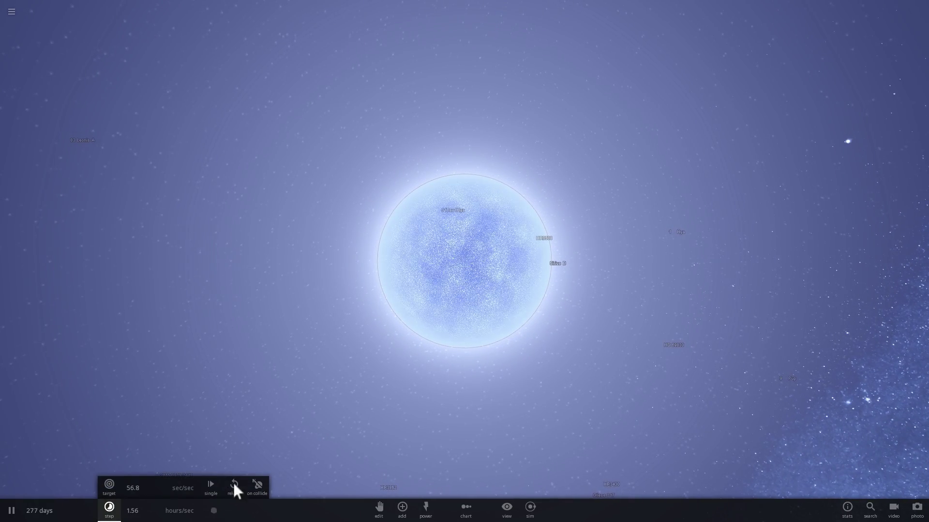
pyautogui.scroll(3, 397, 389)
pyautogui.moveTo(397, 392); pyautogui.dragTo(675, 408)
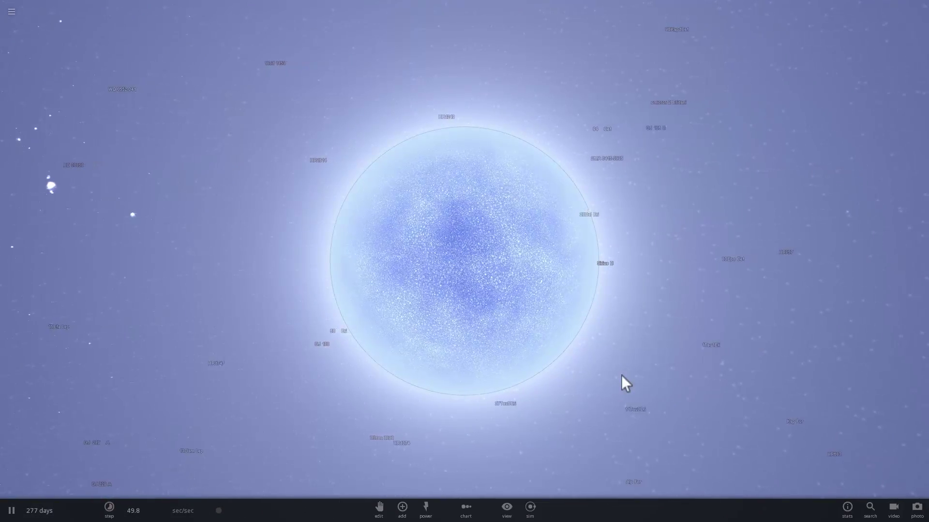
pyautogui.moveTo(621, 375); pyautogui.dragTo(779, 353)
pyautogui.scroll(-3, 637, 377)
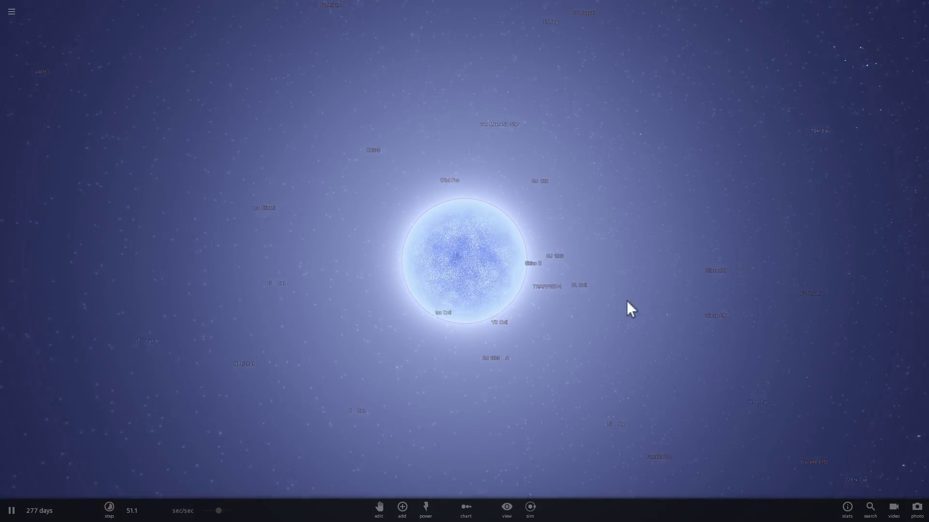
pyautogui.moveTo(626, 300); pyautogui.dragTo(523, 441)
pyautogui.moveTo(570, 392); pyautogui.dragTo(439, 495)
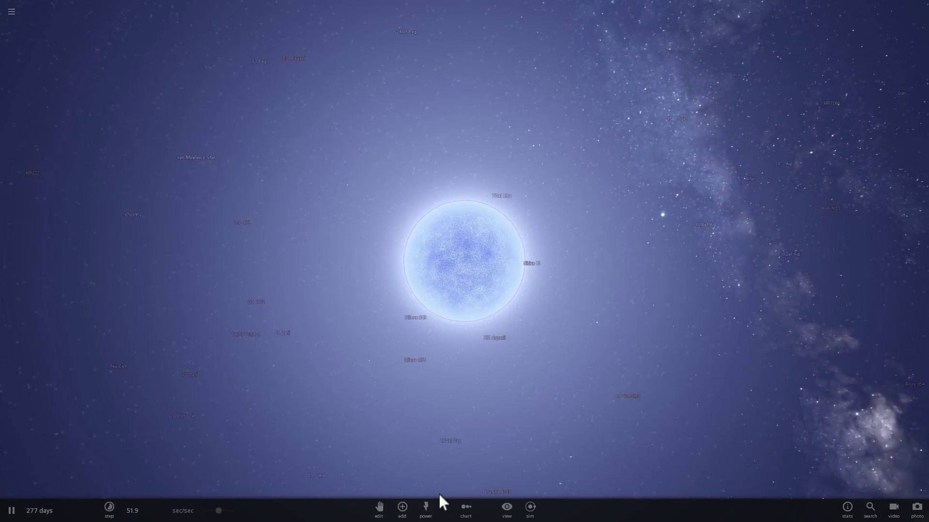
# Open Sirius B's properties, express its mass in sun units and raise it to 1.41 sun.
pyautogui.moveTo(530, 264)
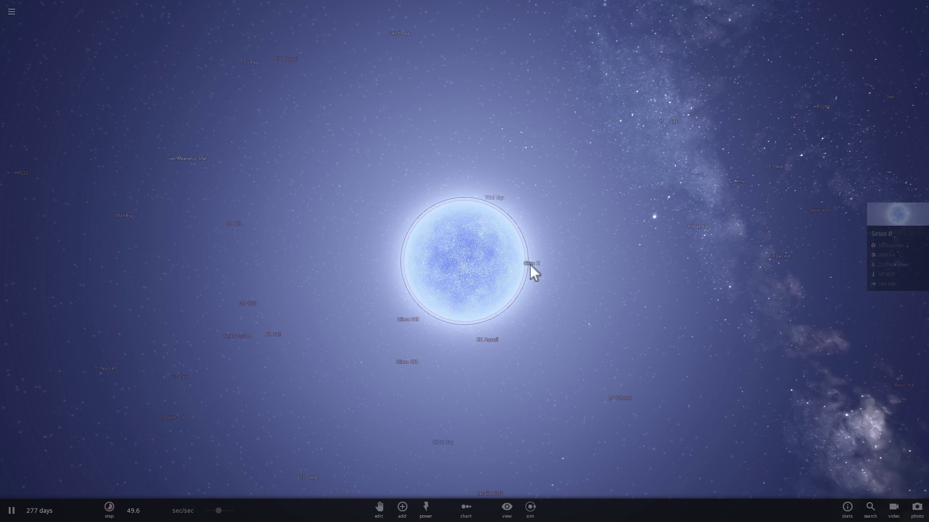
pyautogui.click(897, 212)
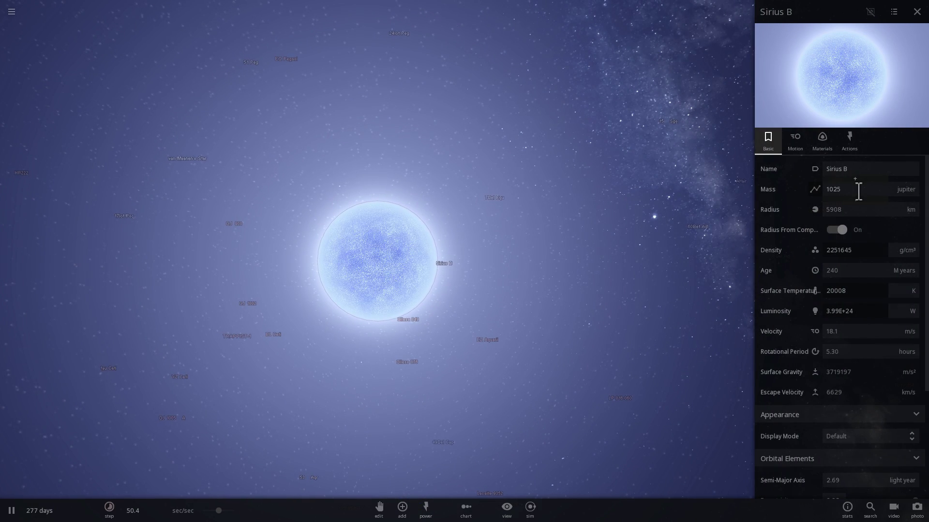
pyautogui.click(858, 176)
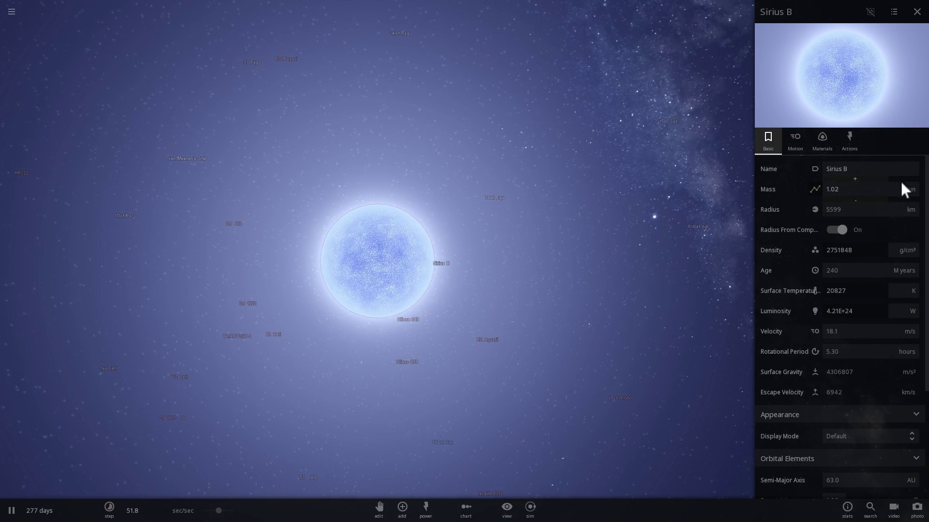
pyautogui.click(846, 177)
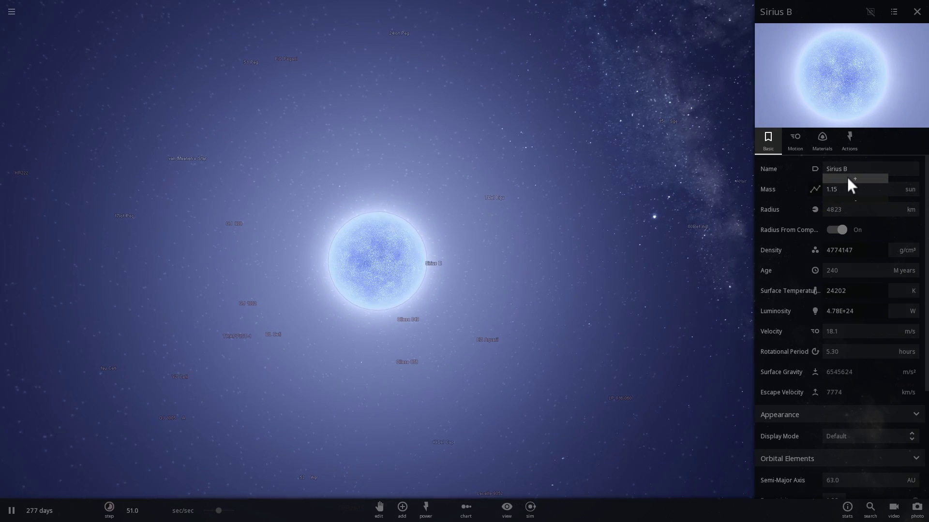
pyautogui.click(846, 177)
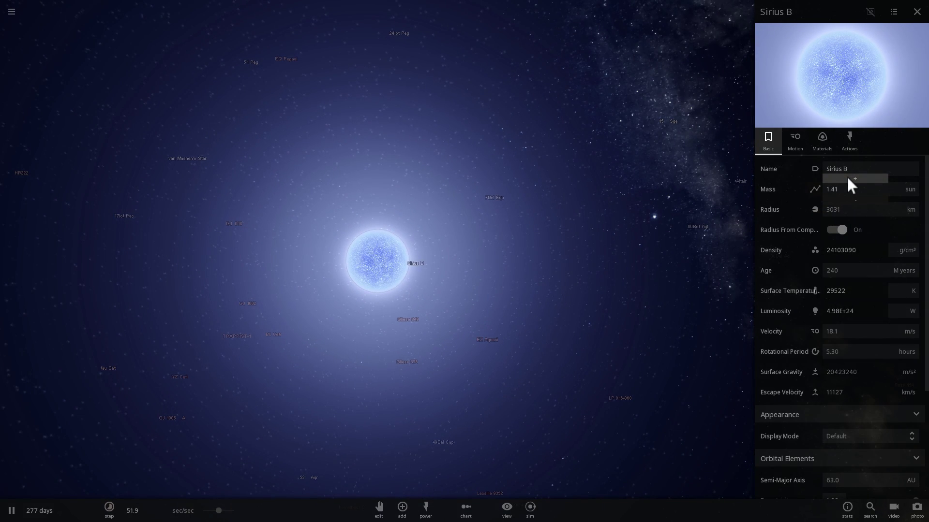
# Raise Sirius B's mass to 1.51 sun, switching its composition-based radius off and back on before and after the change.
pyautogui.click(842, 229)
pyautogui.click(838, 231)
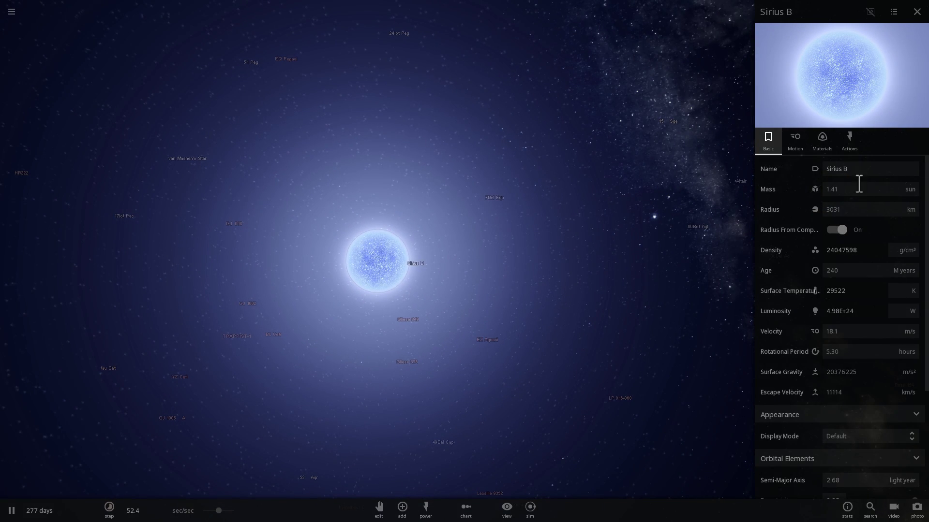
pyautogui.click(858, 178)
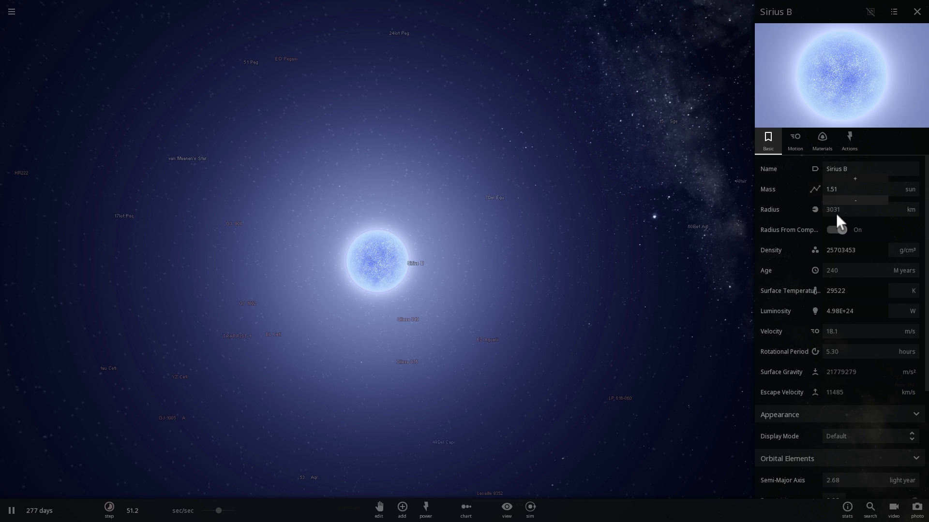
pyautogui.click(838, 226)
pyautogui.click(837, 227)
# Blow up Sirius B with the Explode power, keeping automatic explosion energy, and put the power away.
pyautogui.moveTo(585, 268); pyautogui.dragTo(573, 269)
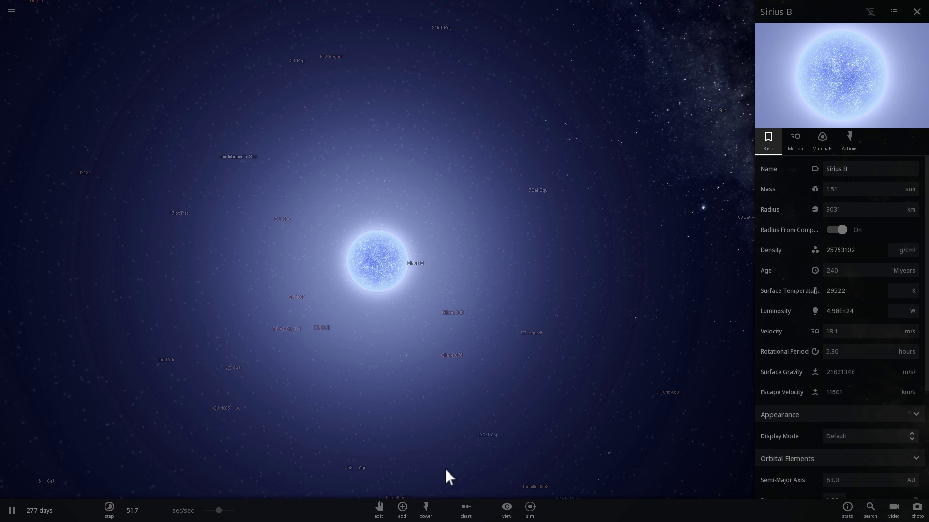
pyautogui.moveTo(448, 443); pyautogui.dragTo(436, 440)
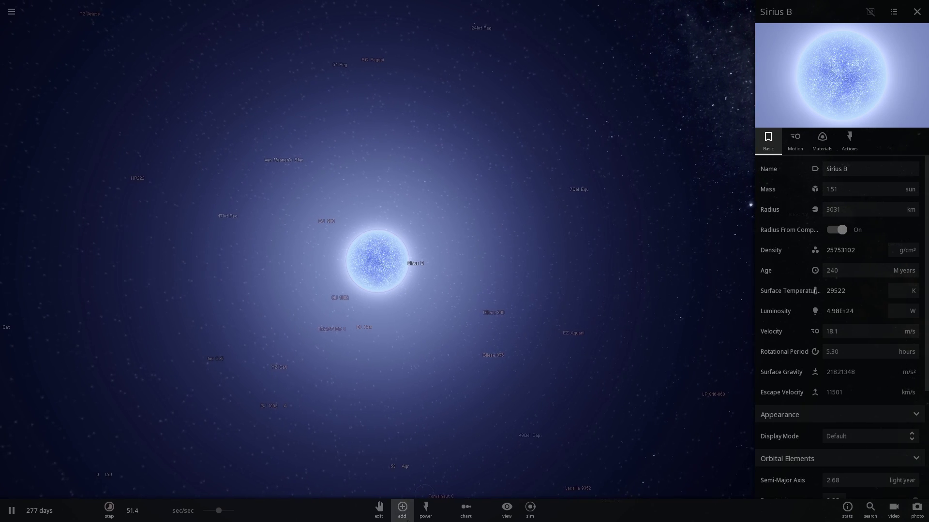
pyautogui.click(424, 511)
pyautogui.click(368, 492)
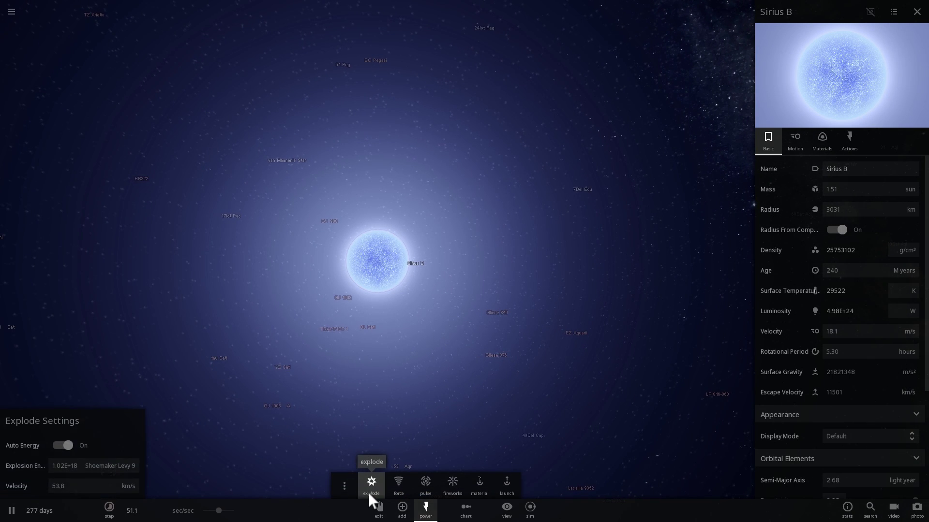
pyautogui.click(367, 272)
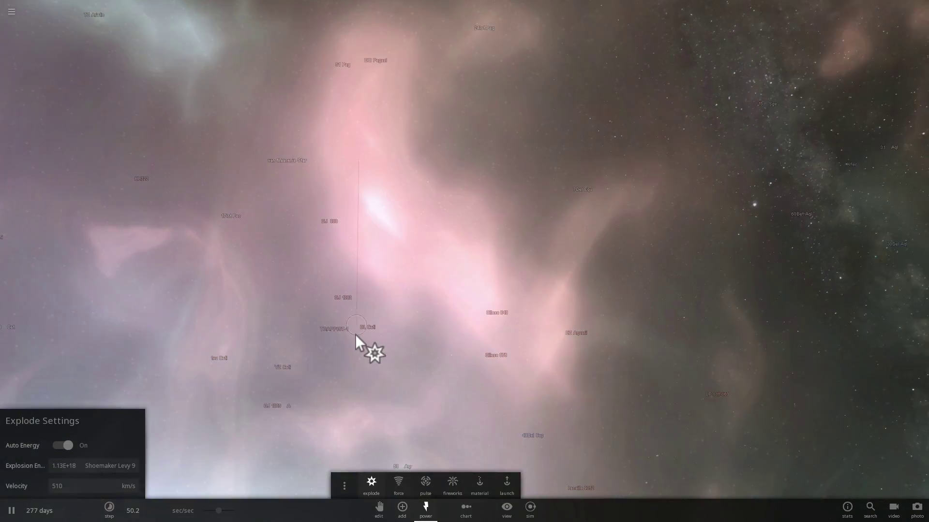
pyautogui.press('Escape')
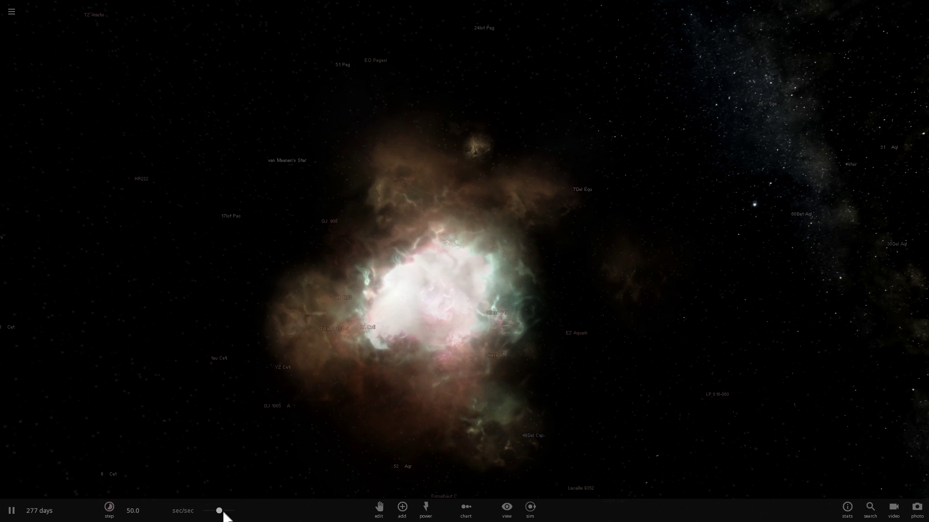
# Speed up the simulation to about 13 mins/sec and watch the Sirius B explosion from farther away.
pyautogui.moveTo(222, 512); pyautogui.dragTo(232, 510)
pyautogui.scroll(-5, 416, 397)
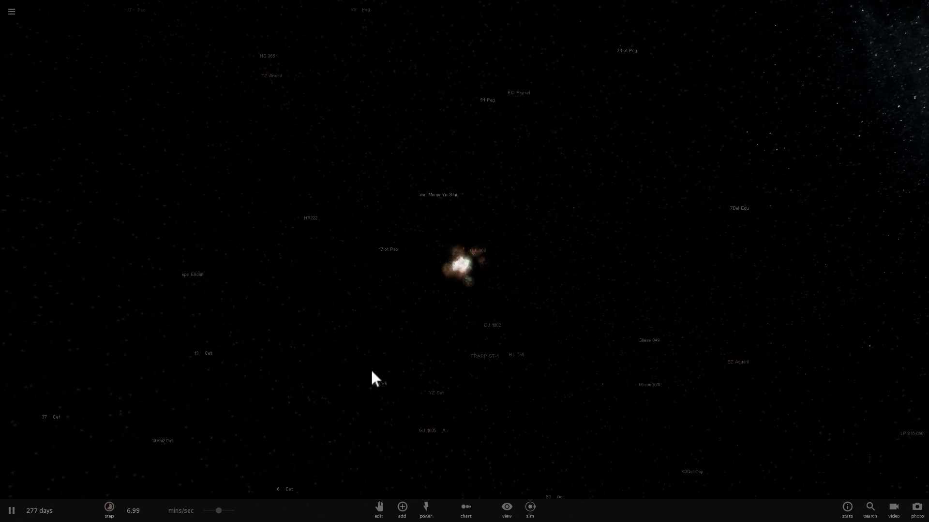
pyautogui.moveTo(222, 513)
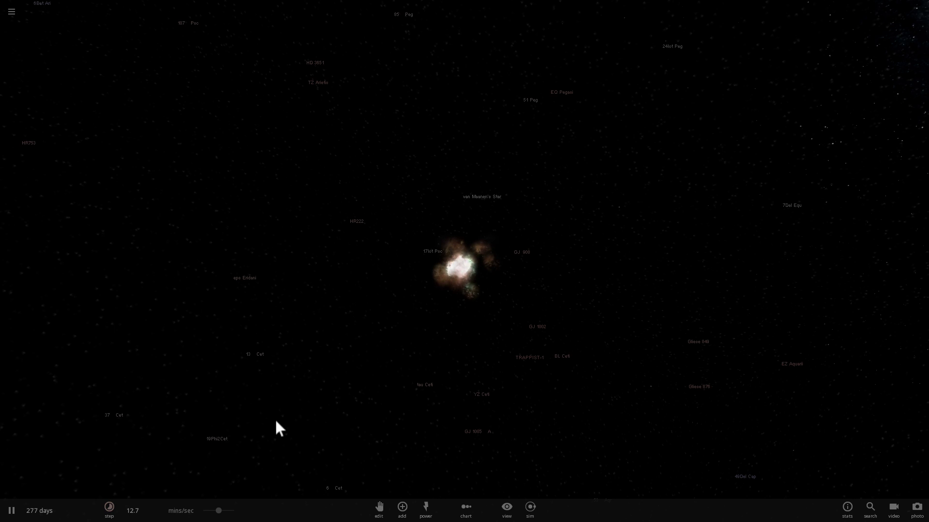
pyautogui.scroll(-5, 466, 310)
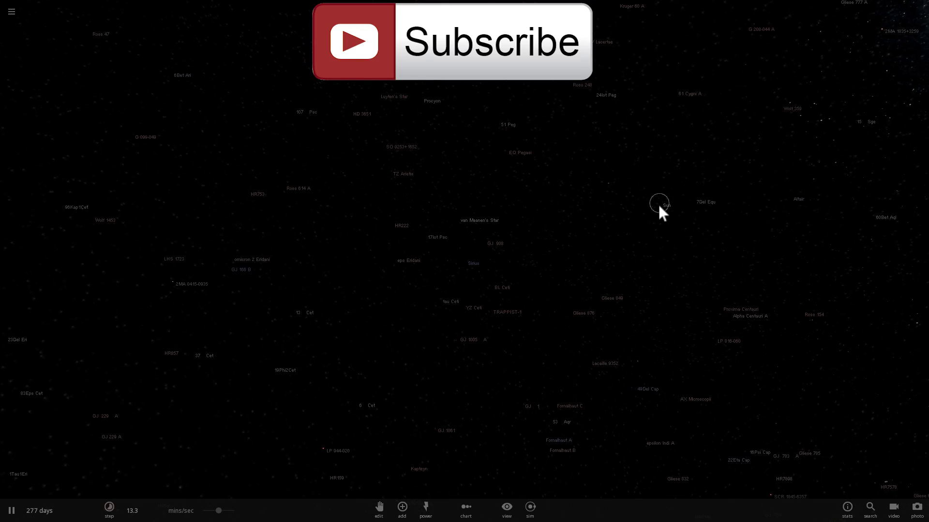
# Focus on the Sun and speed up the simulation to a few hours per second to watch the surrounding sky.
pyautogui.click(660, 207)
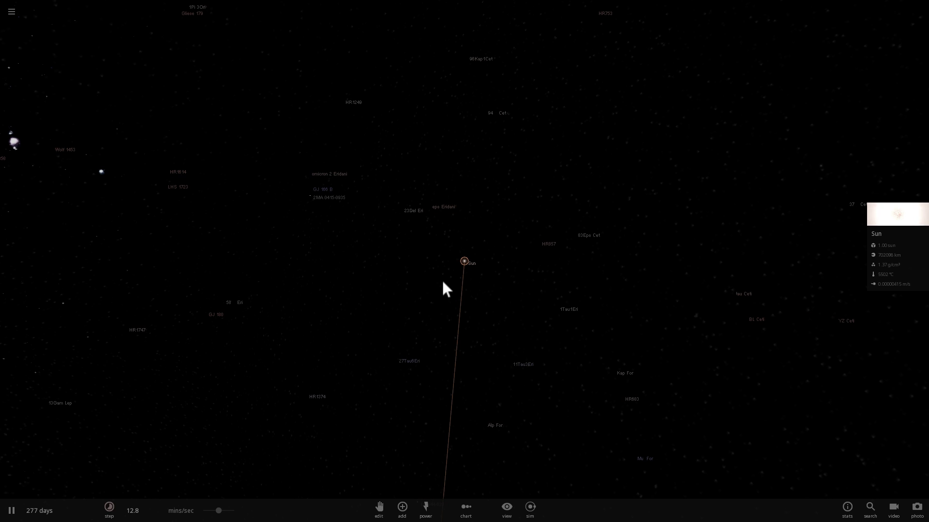
pyautogui.moveTo(219, 511); pyautogui.dragTo(232, 510)
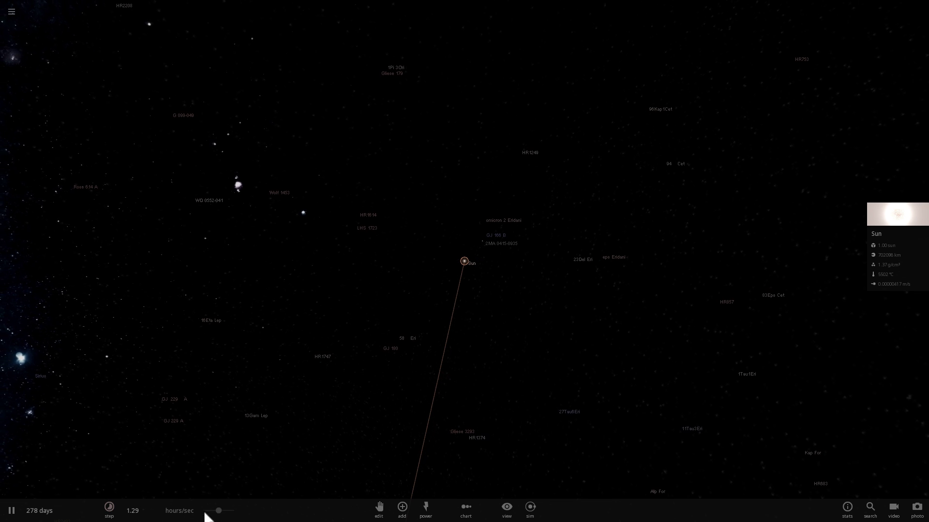
pyautogui.moveTo(225, 513)
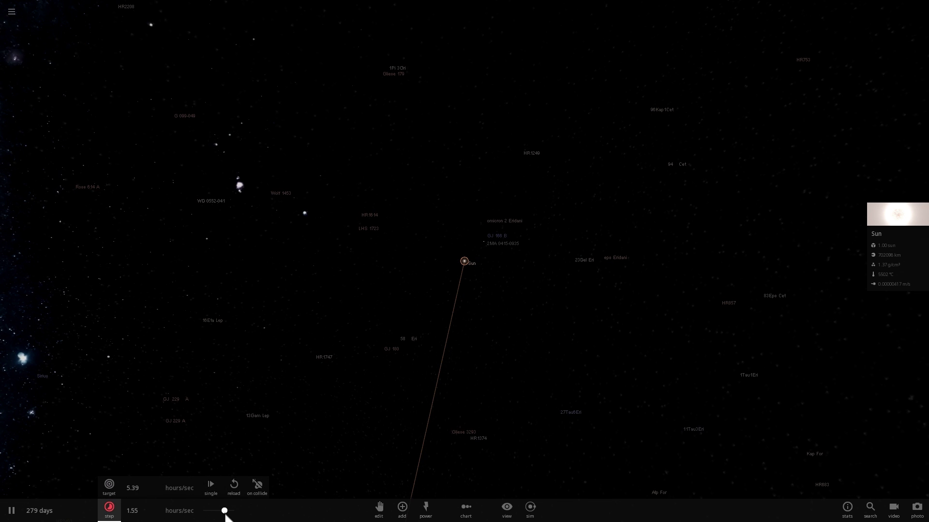
pyautogui.moveTo(376, 383); pyautogui.dragTo(397, 380)
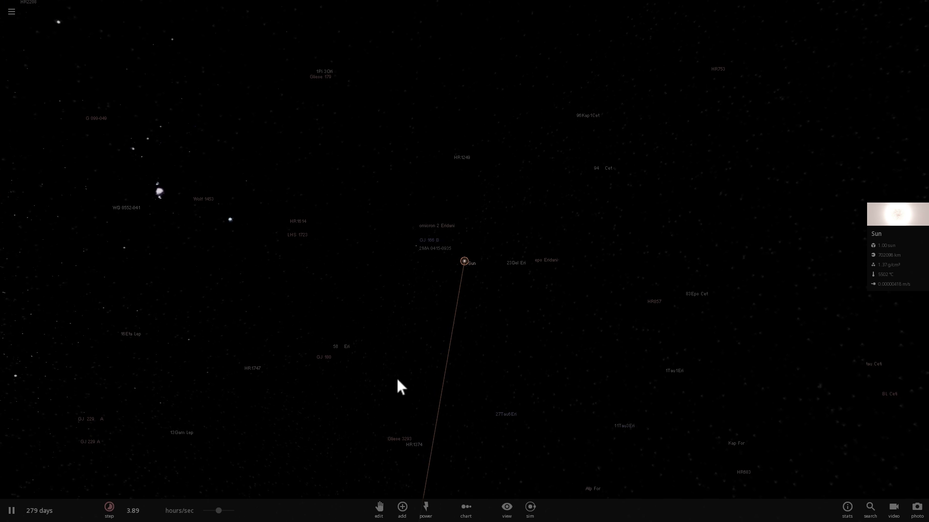